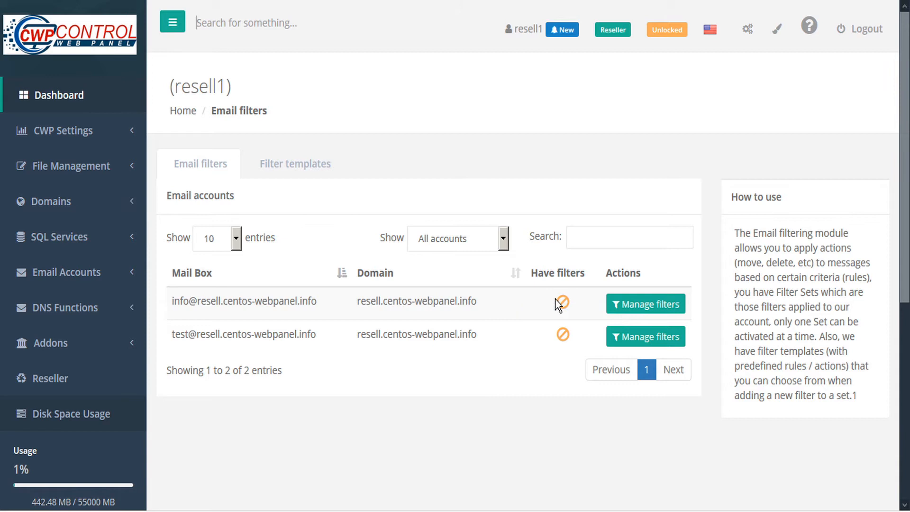
Start a new filter template and name it "Spam Filter"
click(281, 174)
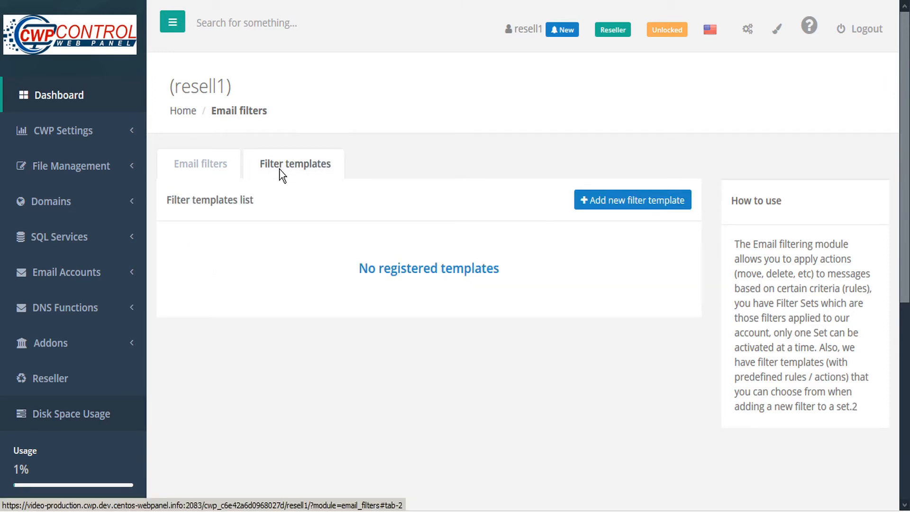
click(632, 201)
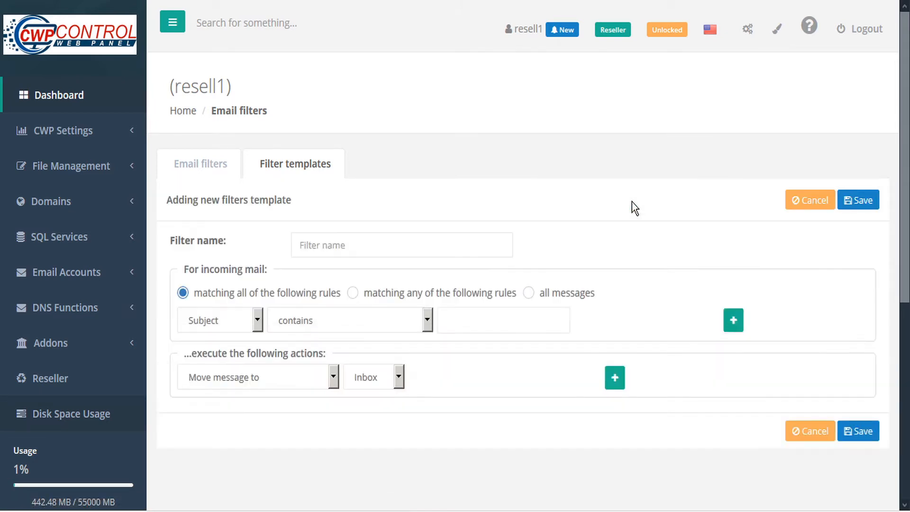
click(329, 247)
text(Spam)
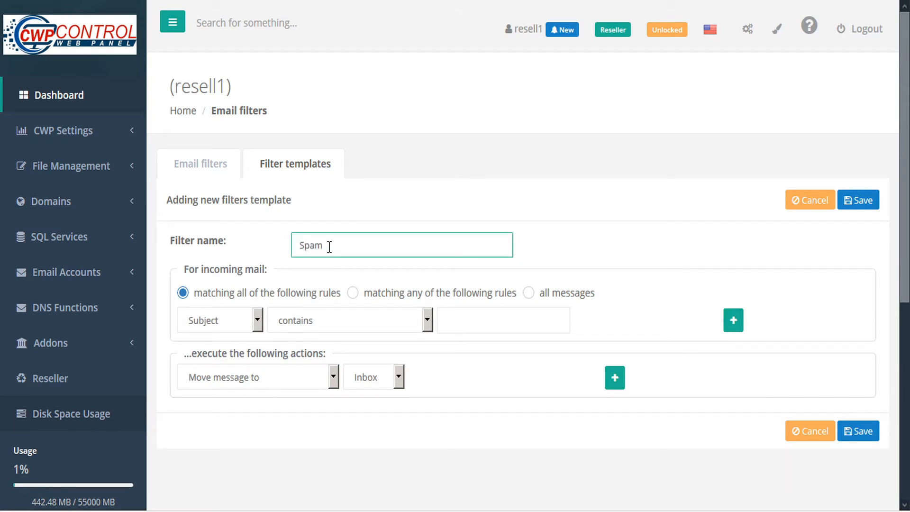
text( Filter)
Set the template to apply to incoming mail matching any of the following rules
click(354, 293)
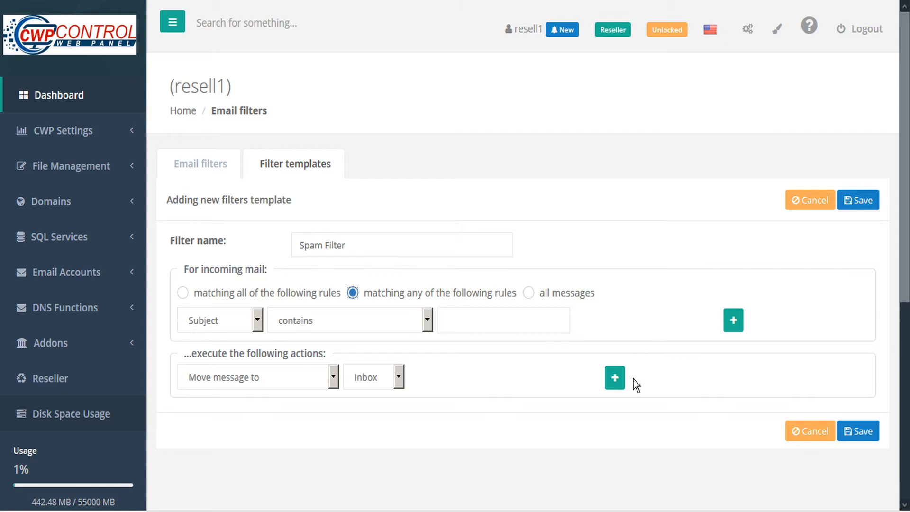
click(529, 294)
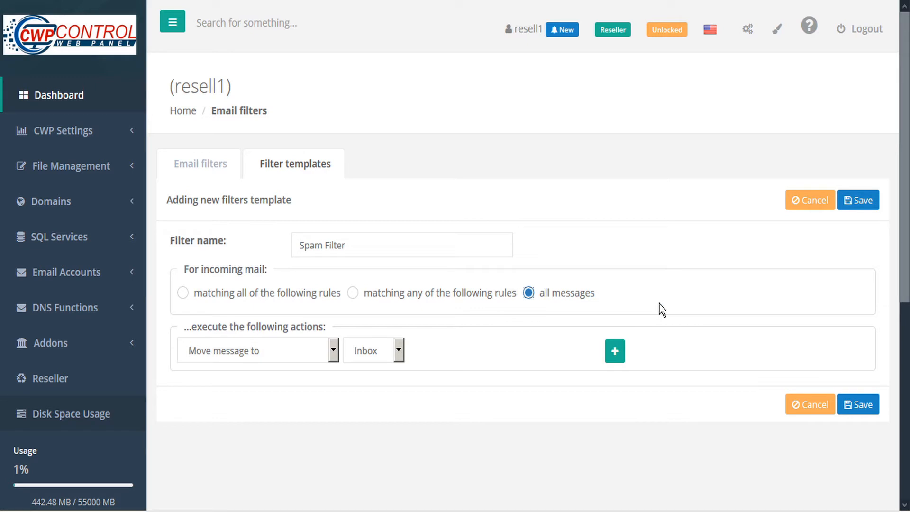
click(353, 292)
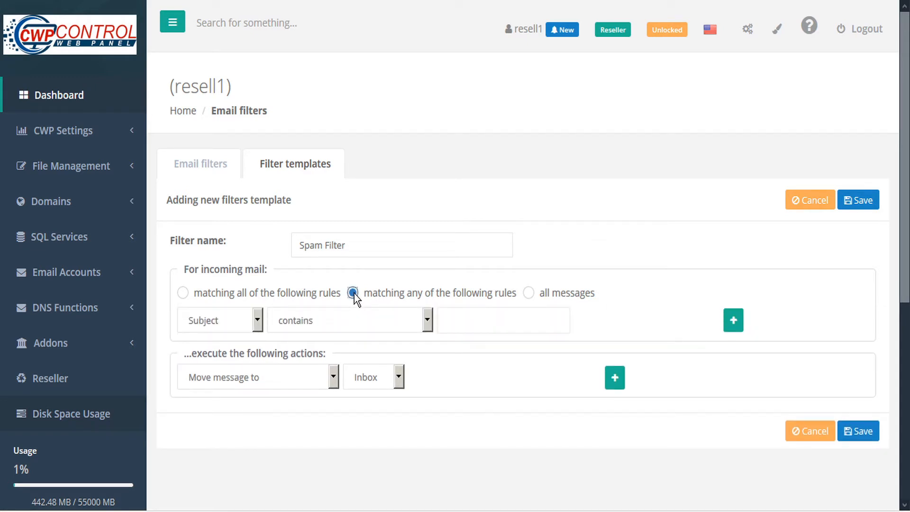
Define the first rule so that the Subject contains "spam"
click(255, 320)
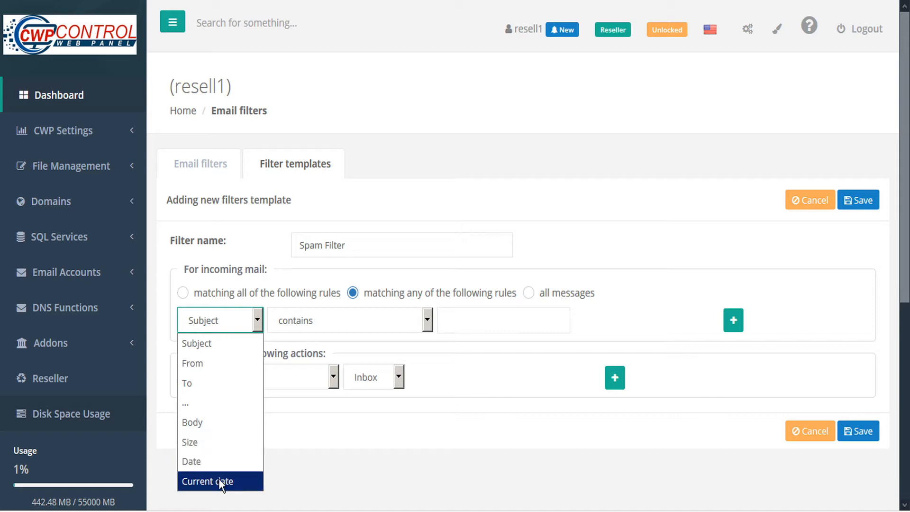
click(211, 350)
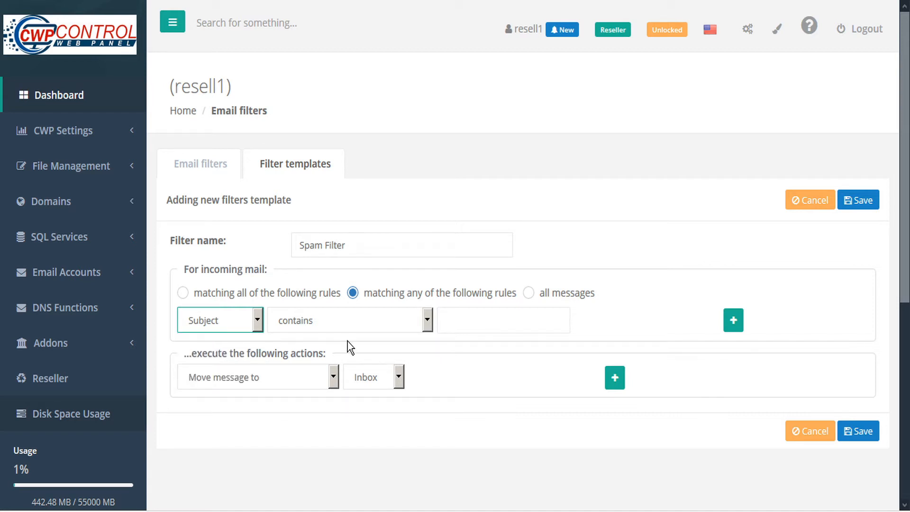
click(428, 320)
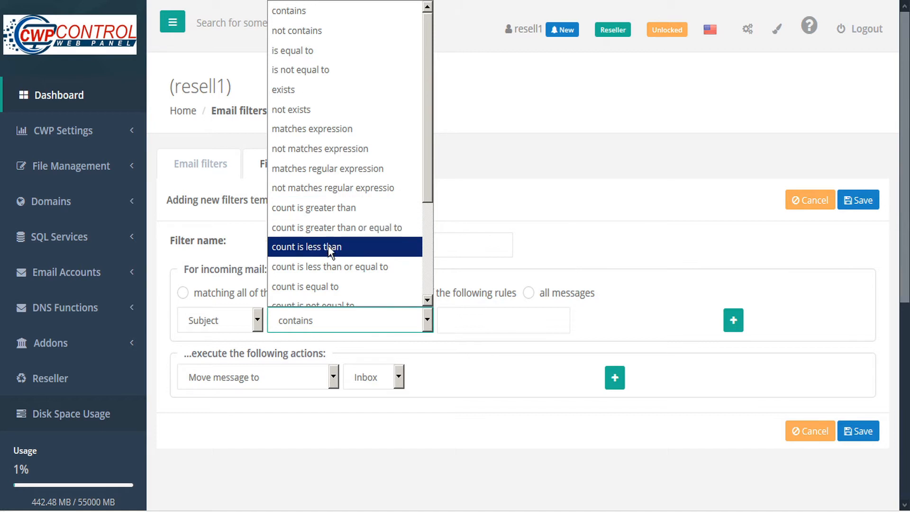
scroll(327, 255, down, 2)
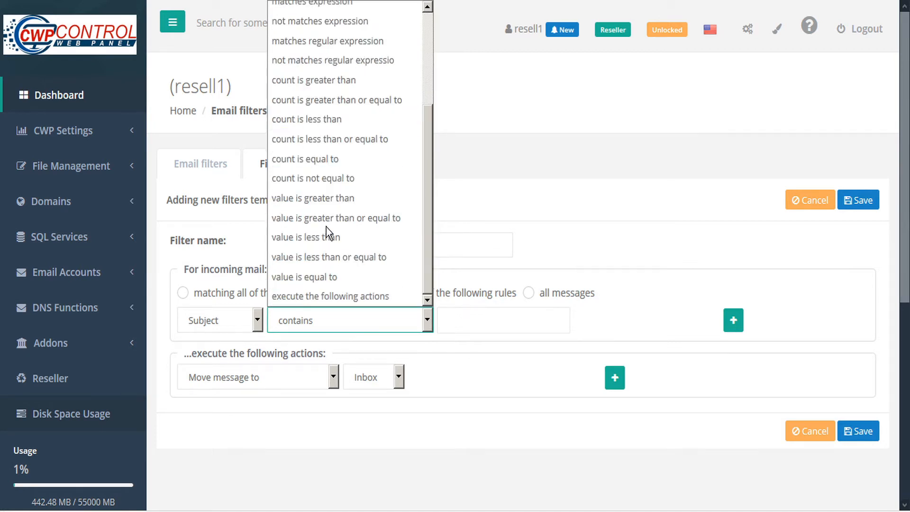
scroll(311, 280, up, 5)
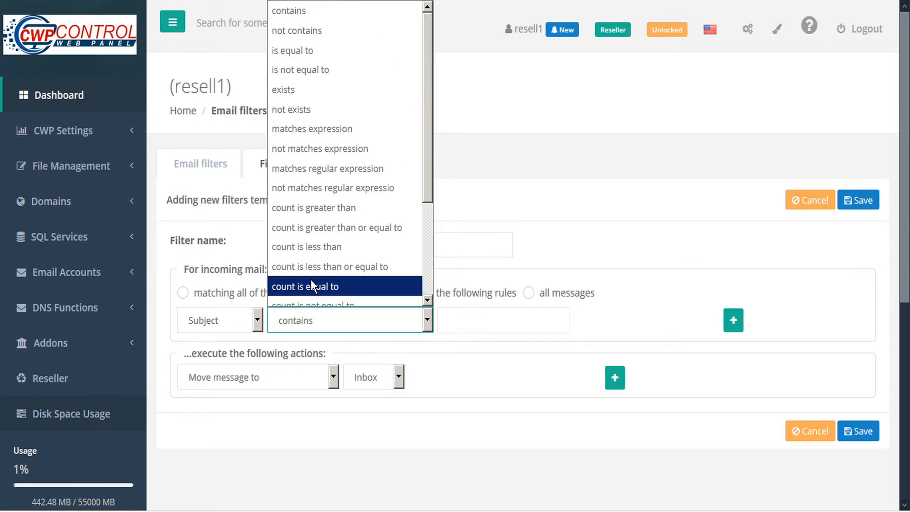
click(290, 9)
click(534, 322)
text(spam)
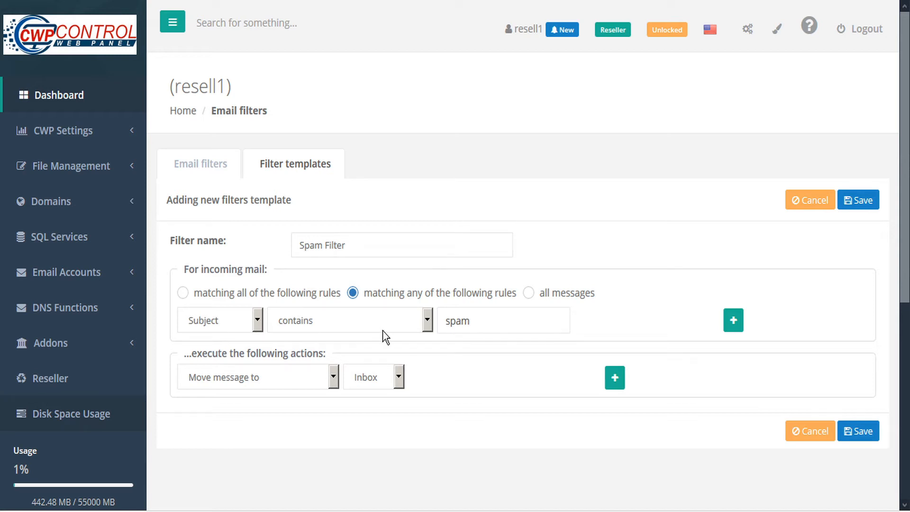
Set the template's action to move matching messages to the Spam folder
click(332, 380)
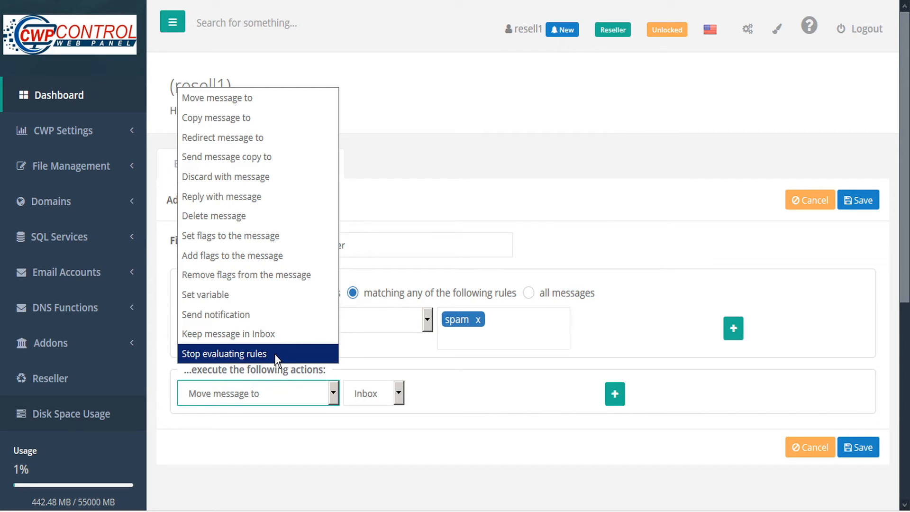
click(224, 97)
click(398, 392)
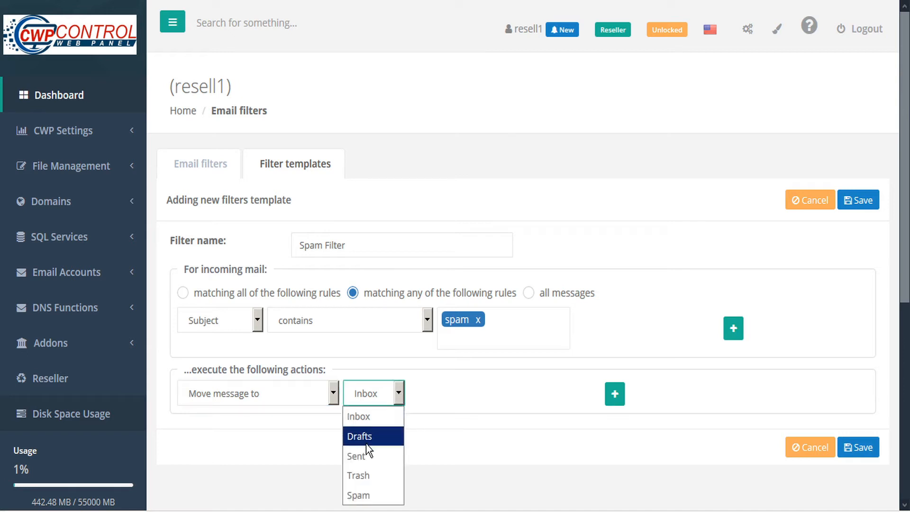
click(366, 498)
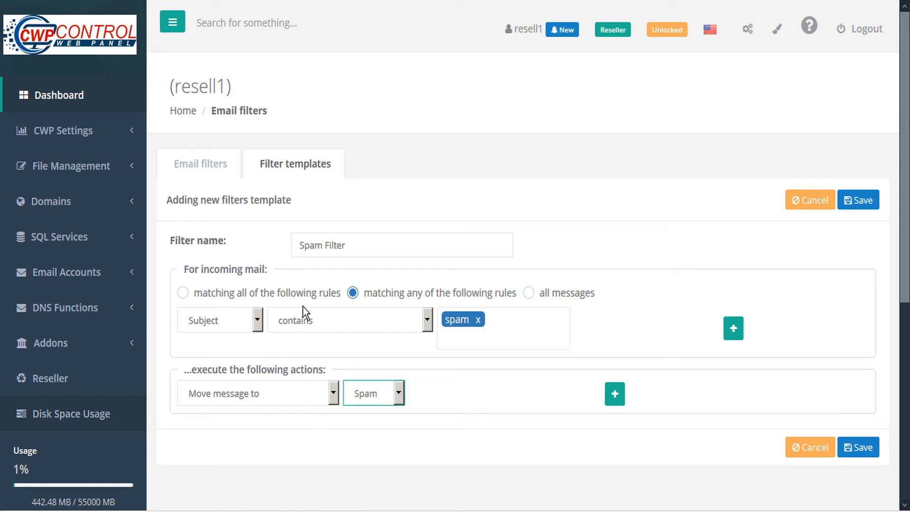
Add a second rule matching messages whose From field contains "spammer"
click(733, 330)
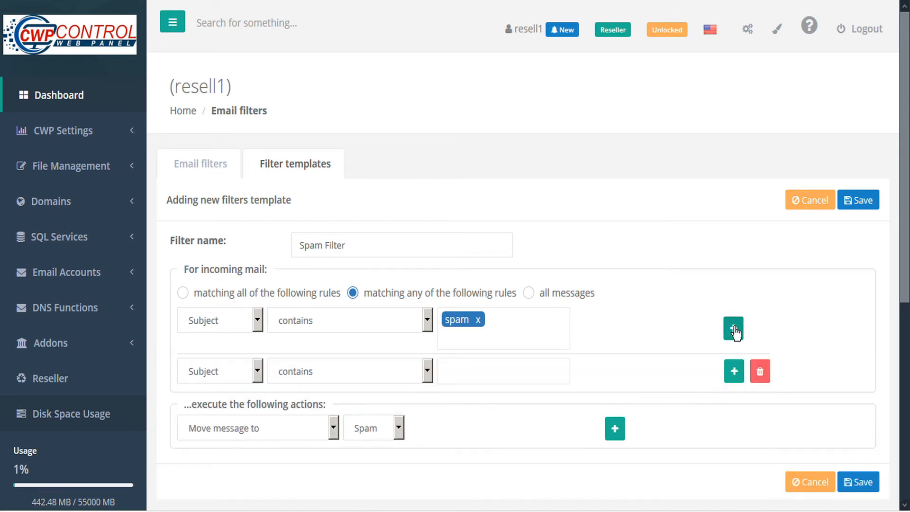
click(258, 376)
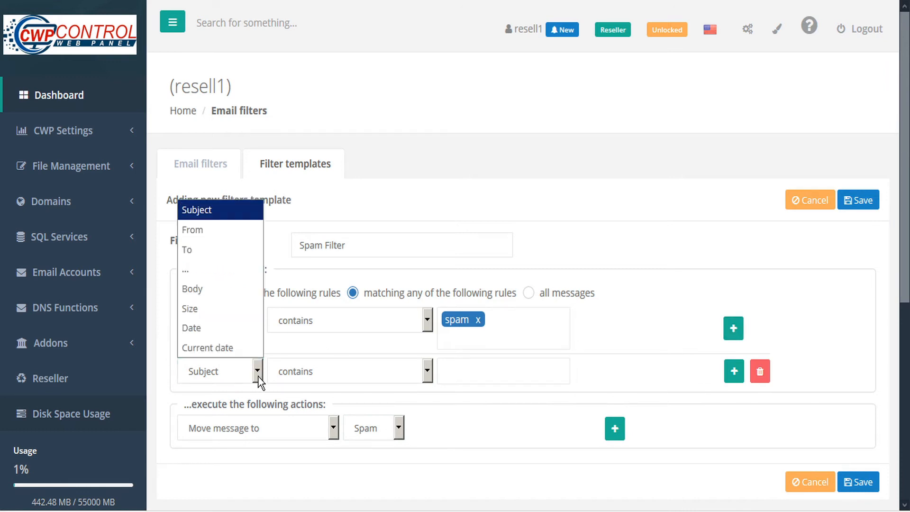
click(221, 230)
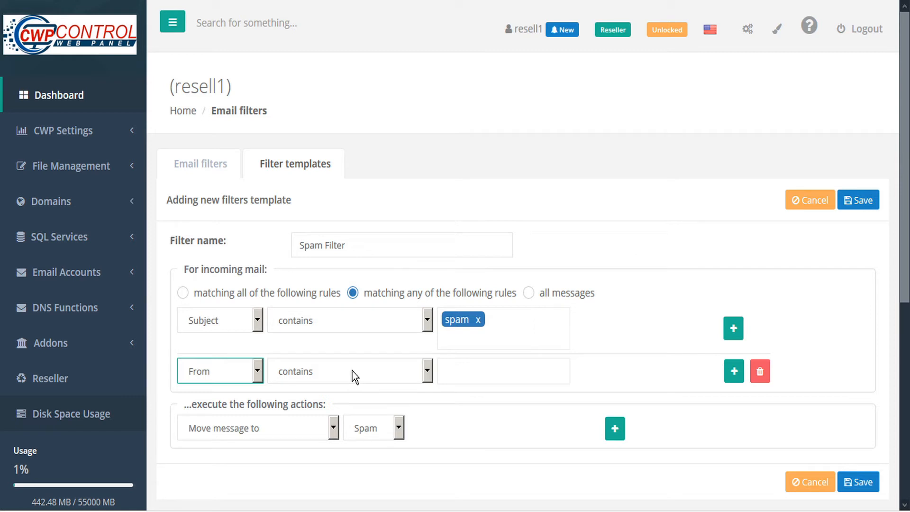
click(425, 370)
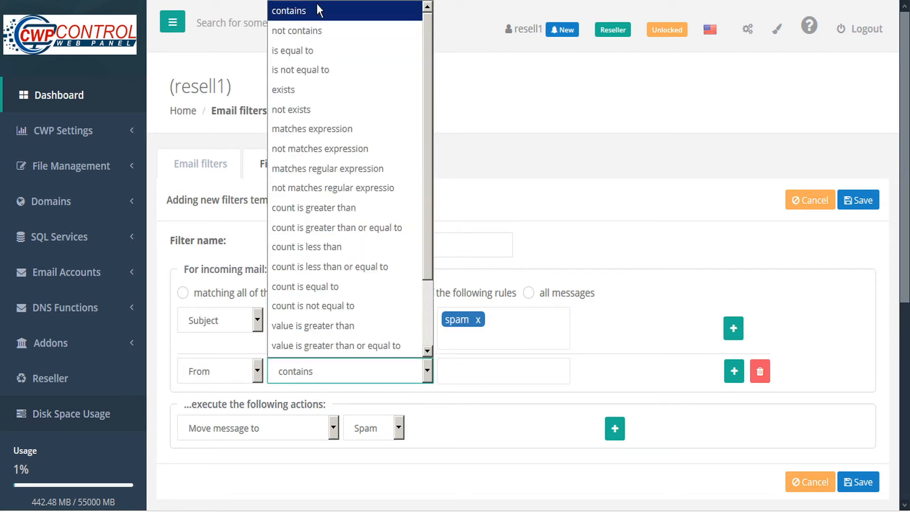
click(498, 369)
text(spammer)
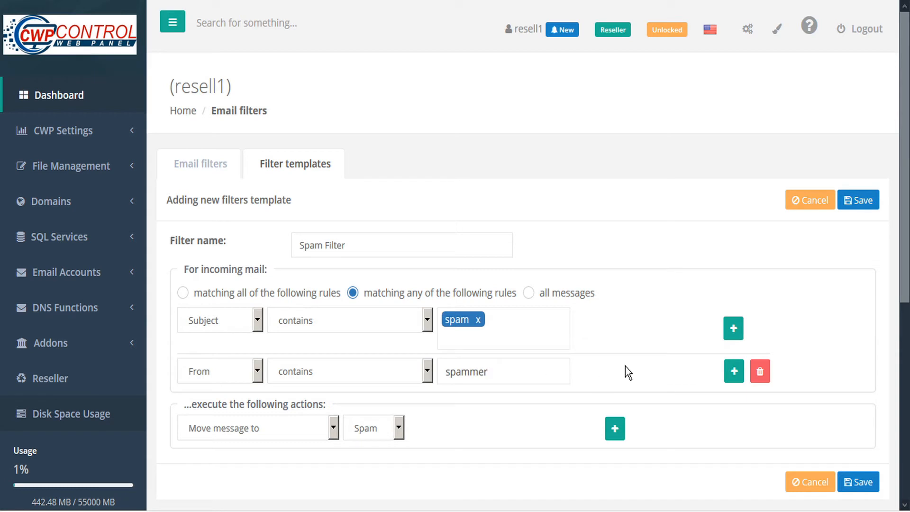
Add a third rule matching messages whose Body contains "spam"
click(733, 374)
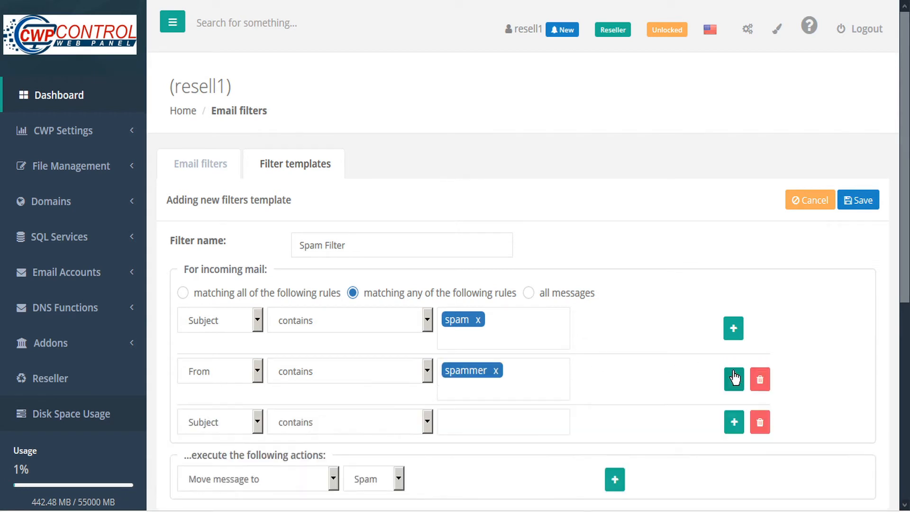
click(255, 421)
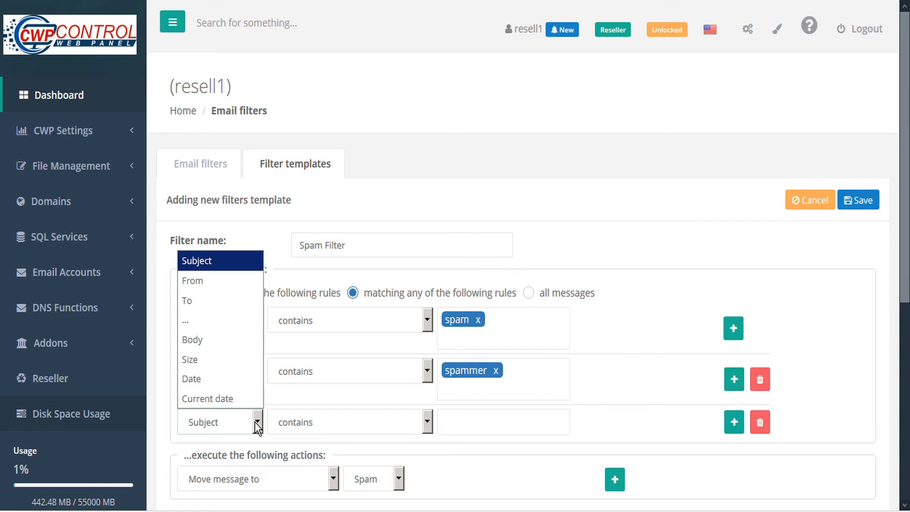
click(224, 340)
click(476, 420)
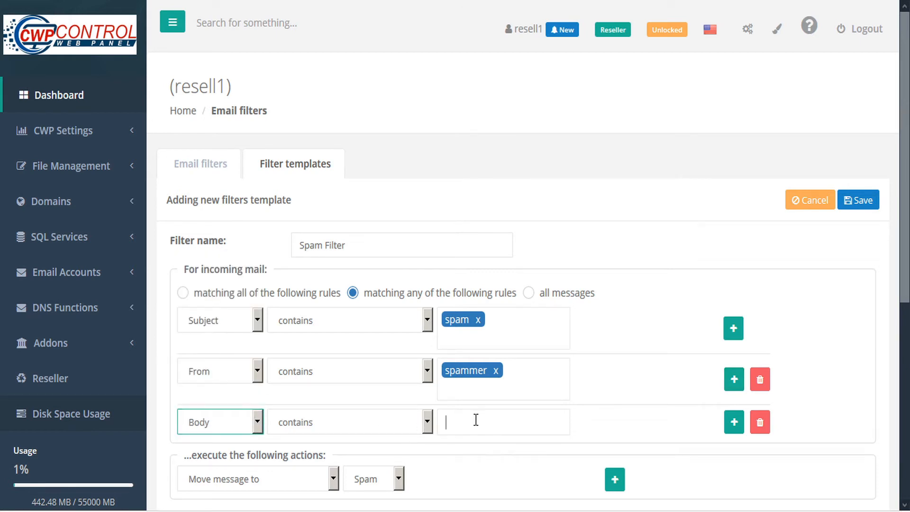
text(spam)
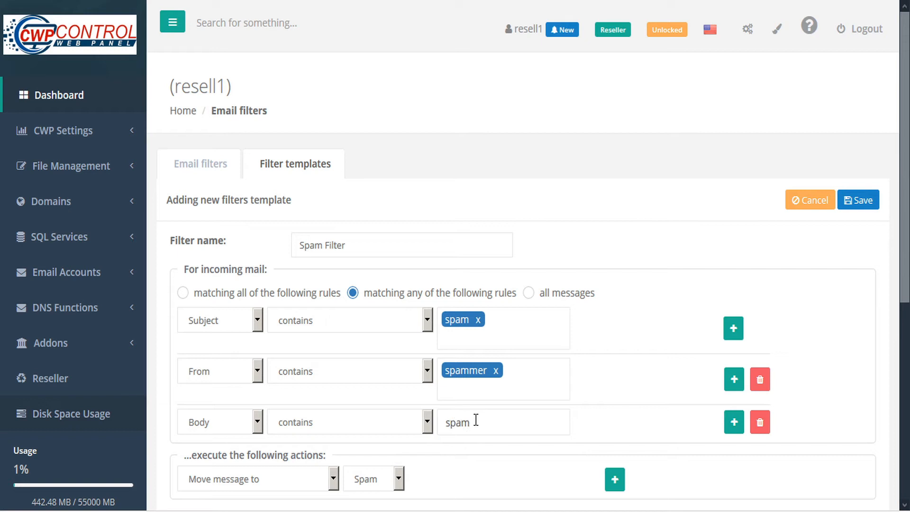
click(822, 385)
Add a second action to the template and set it to Reply with message
scroll(534, 382, down, 1)
scroll(534, 382, down, 2)
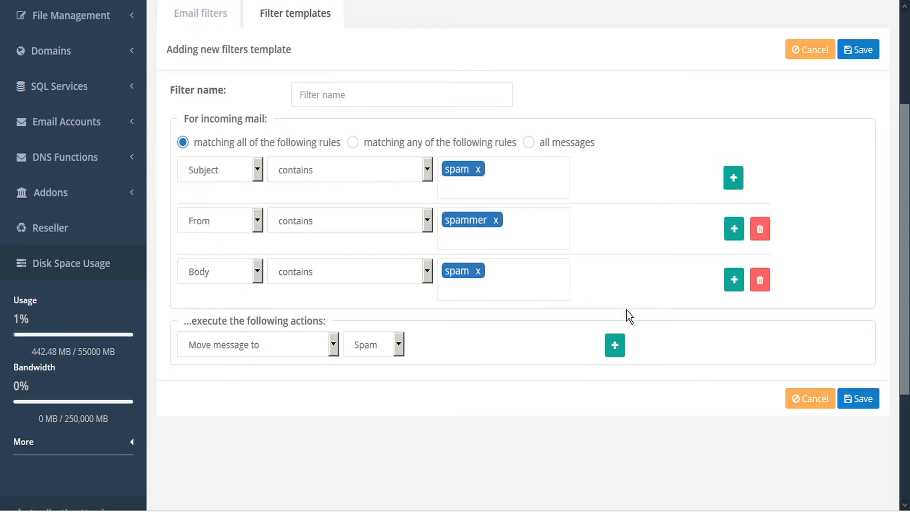
click(616, 348)
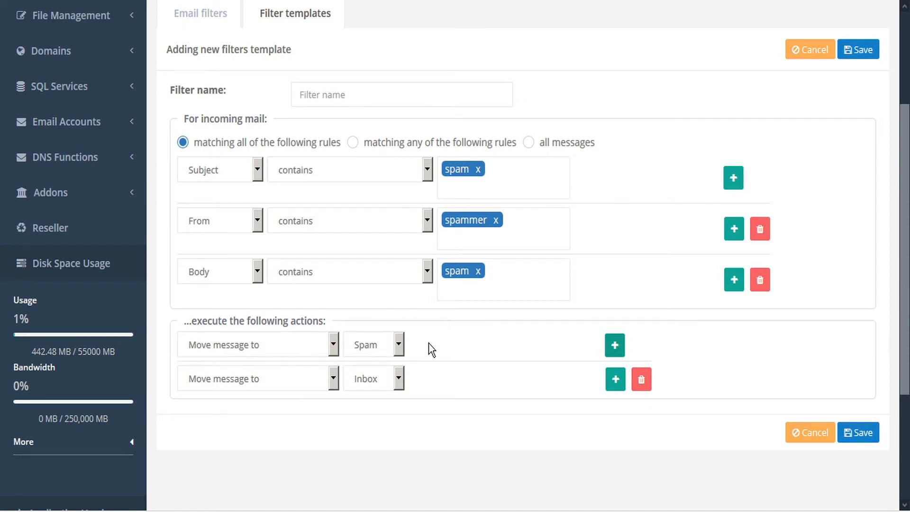
click(333, 379)
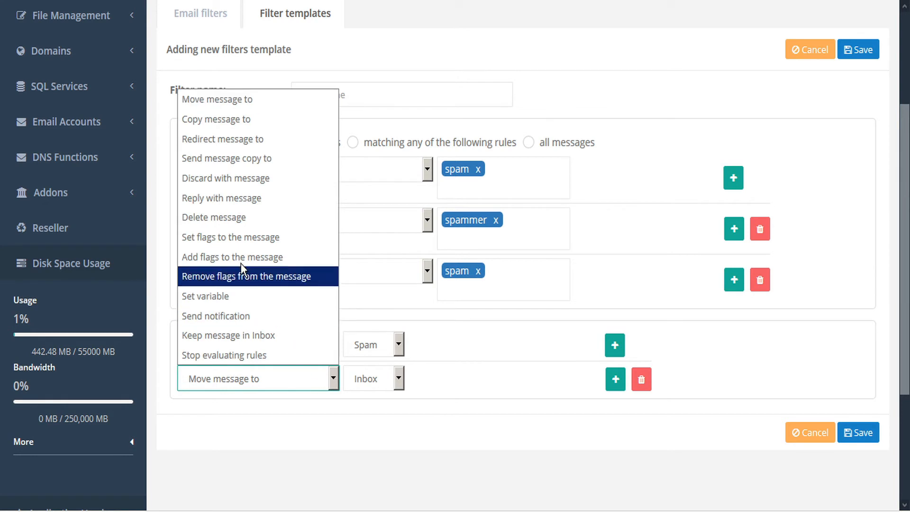
click(251, 197)
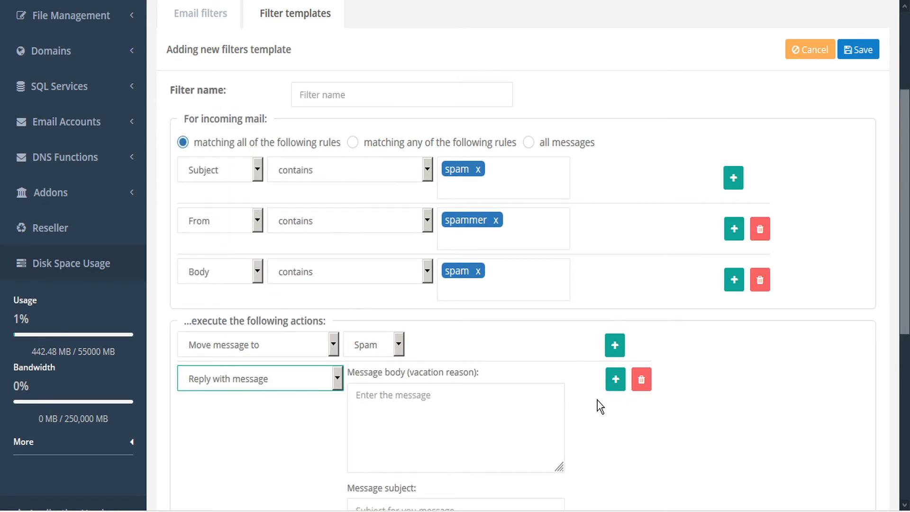
Enter "unsubscribe" as the message body of the reply action
scroll(597, 402, down, 1)
scroll(597, 400, down, 2)
click(400, 259)
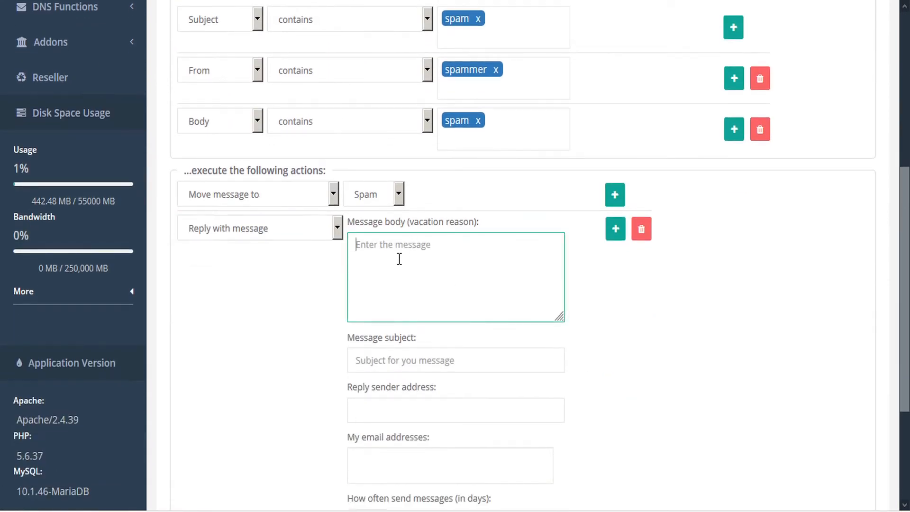
text(unsubsc)
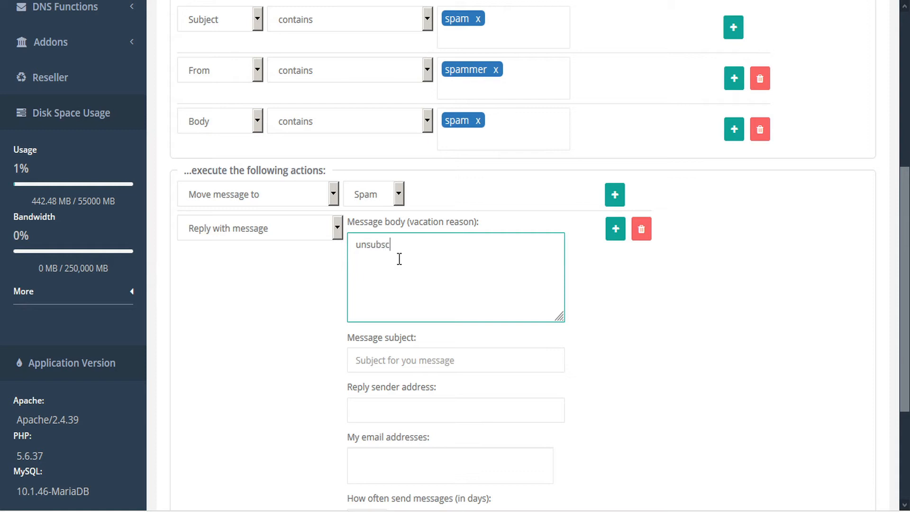
text(ruibe)
click(398, 244)
key(BackSpace)
scroll(465, 367, down, 2)
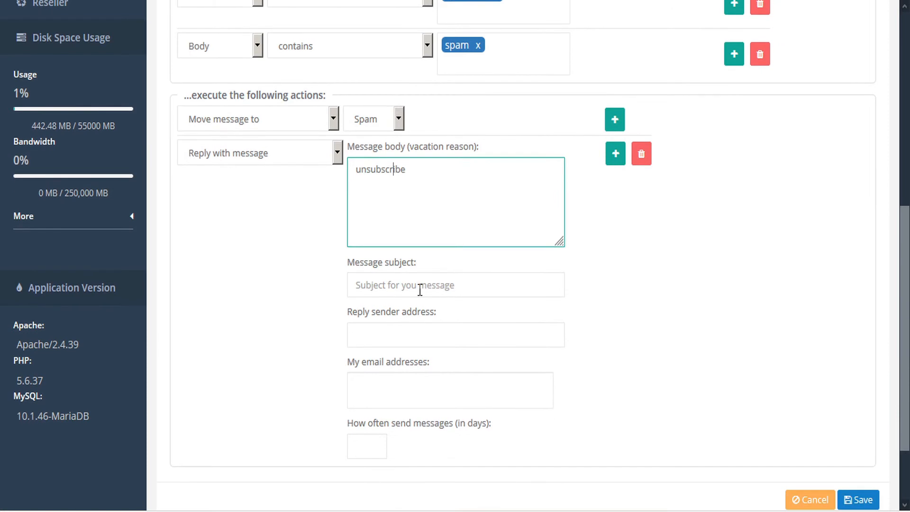
click(407, 389)
scroll(398, 391, down, 2)
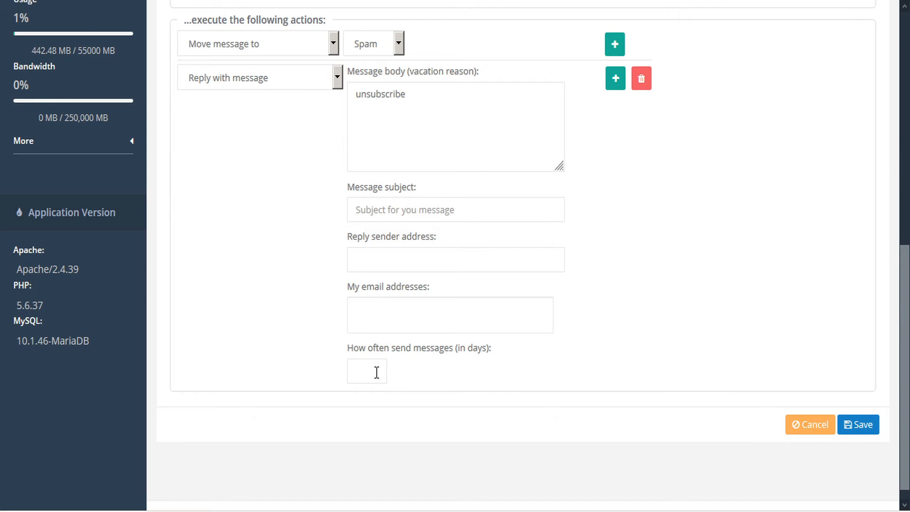
Delete the Reply with message action from the template and confirm the removal
scroll(474, 174, up, 2)
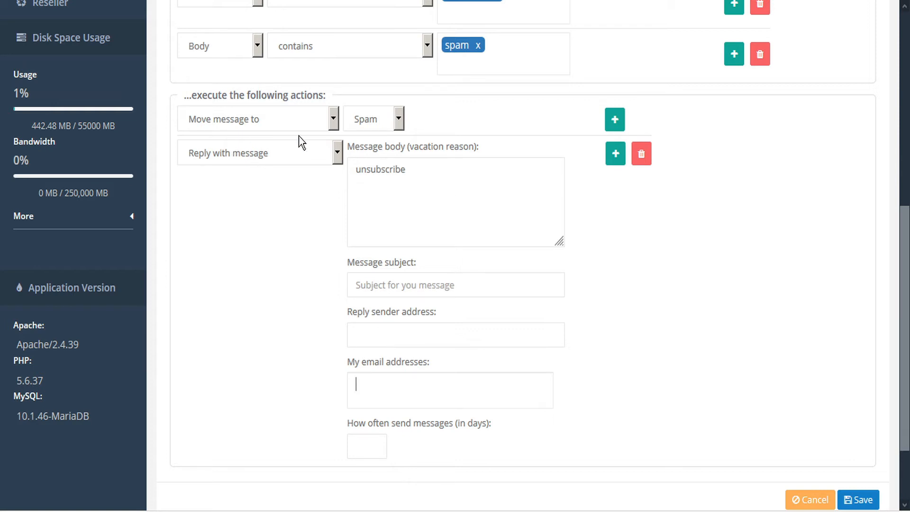
click(643, 156)
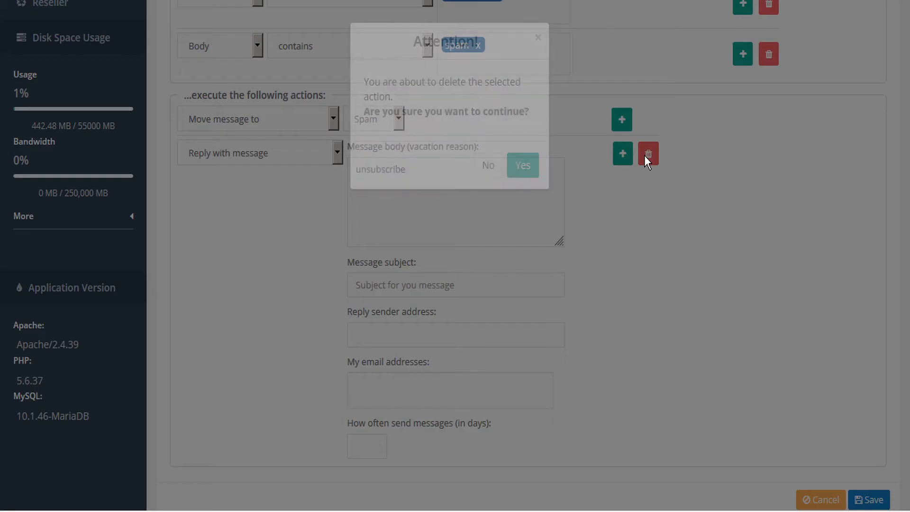
click(531, 170)
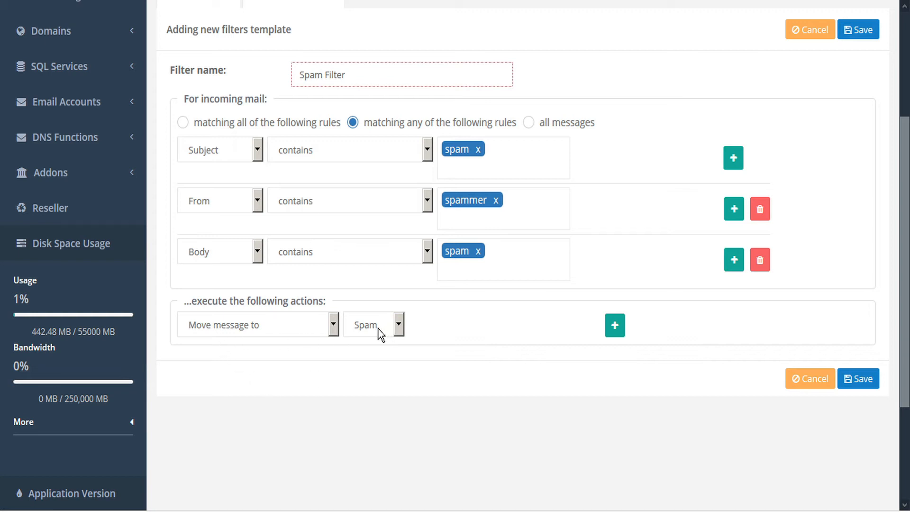
Save the Spam Filter template and start another template that moves messages whose Subject contains "Junk" to Trash
click(864, 379)
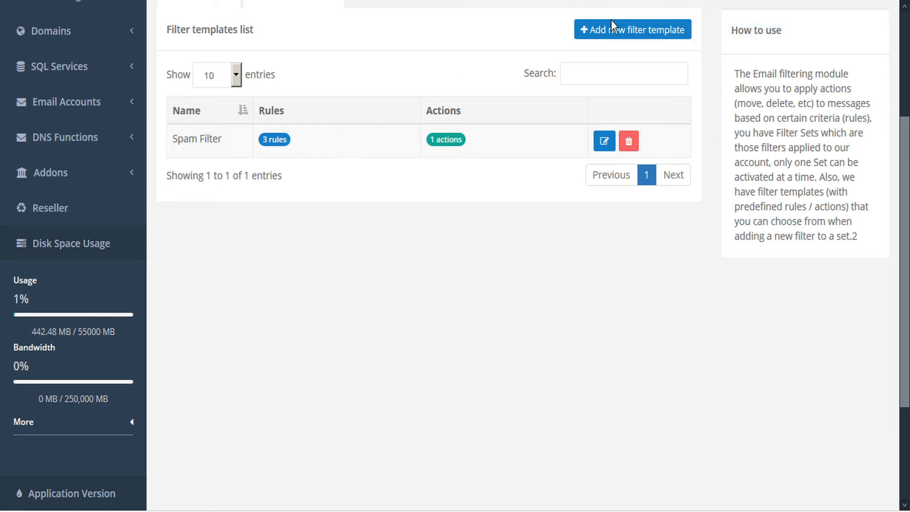
click(642, 31)
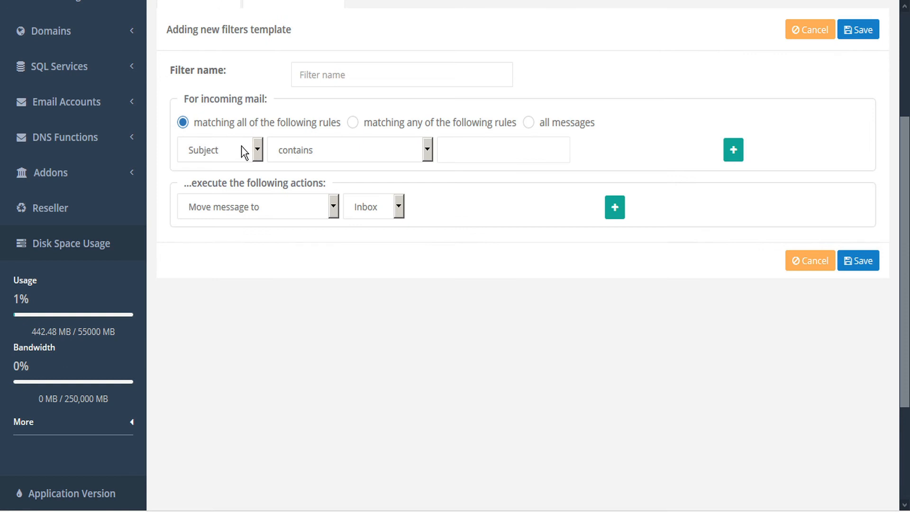
click(492, 147)
text(Junk)
click(397, 206)
click(375, 292)
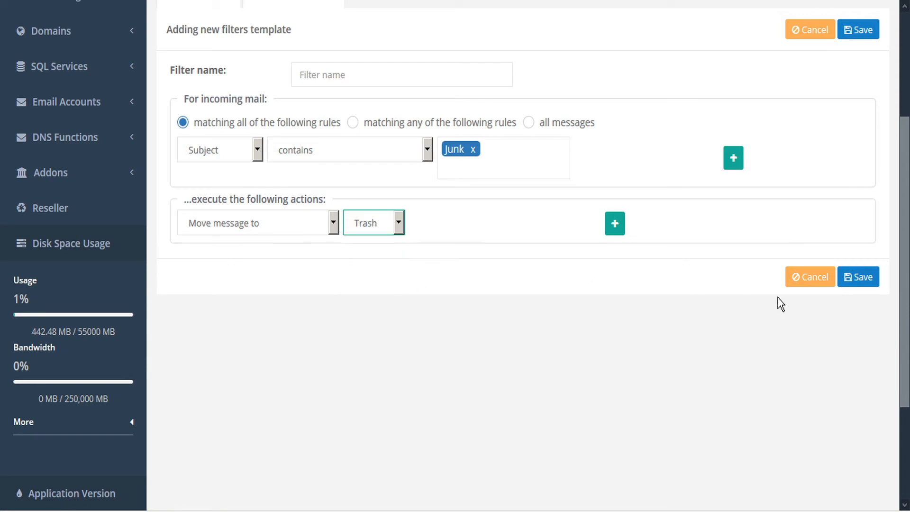
Name the new template Junk Filter and save it
click(862, 280)
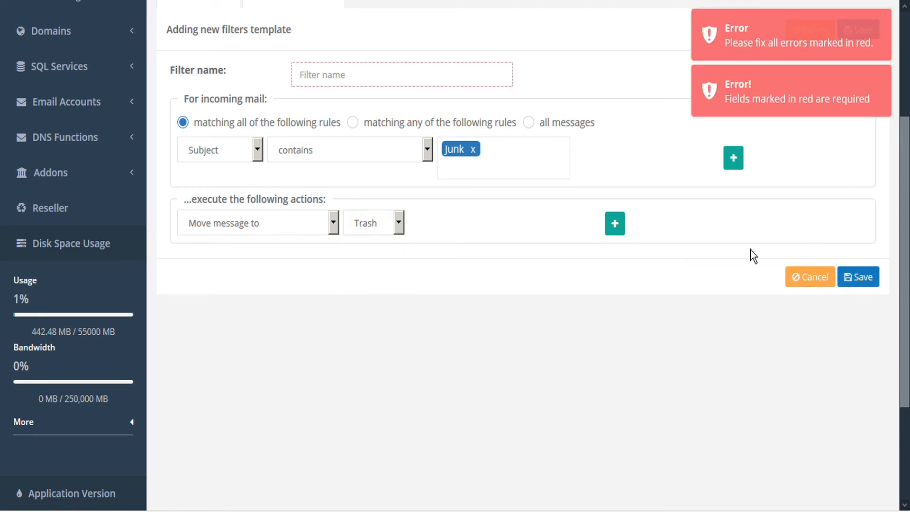
text(Junk Filter)
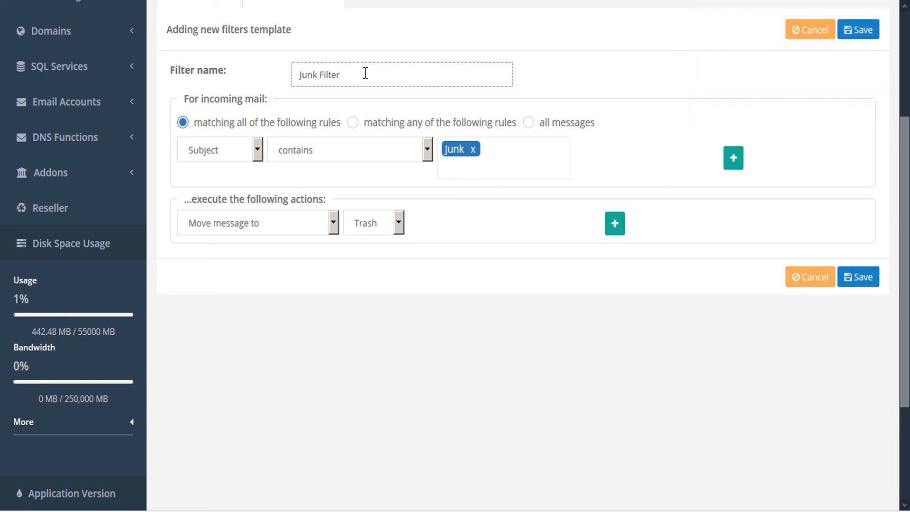
click(859, 279)
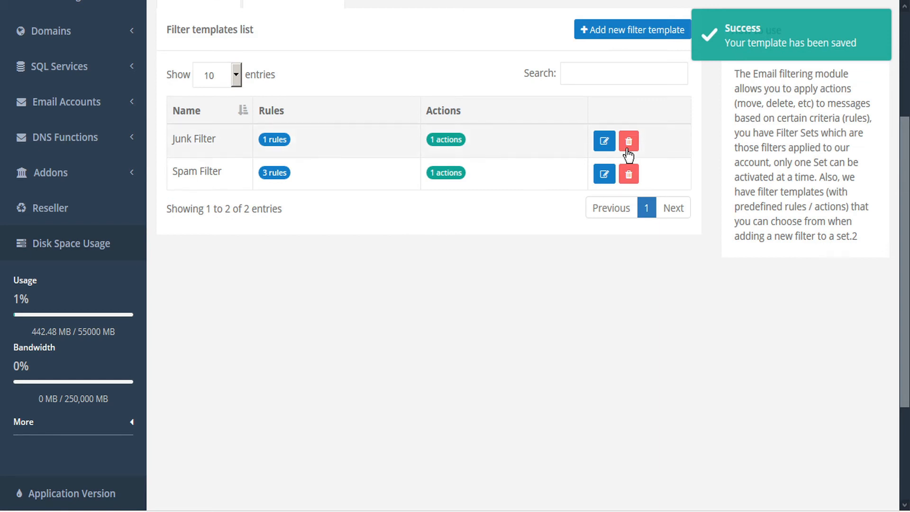
Open filter management for the info mailbox and create a new filters set named "Spam & Junk"
scroll(520, 174, up, 3)
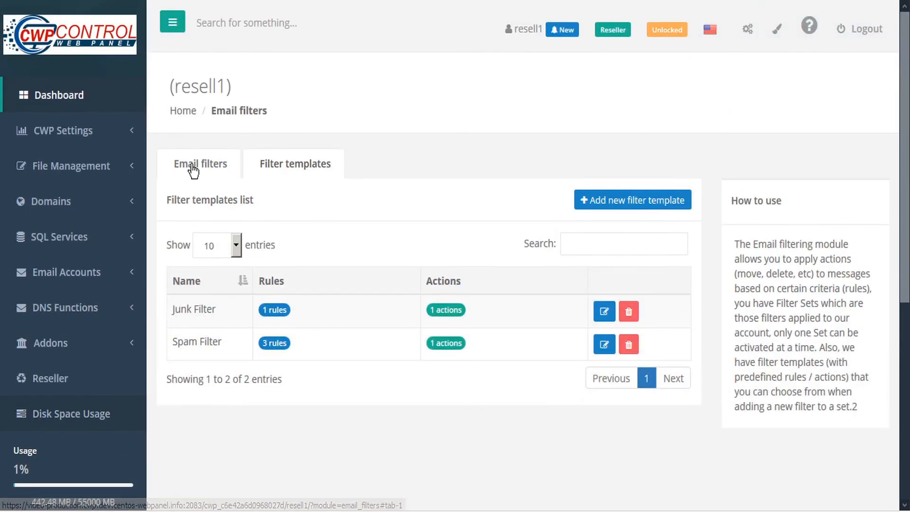
click(203, 170)
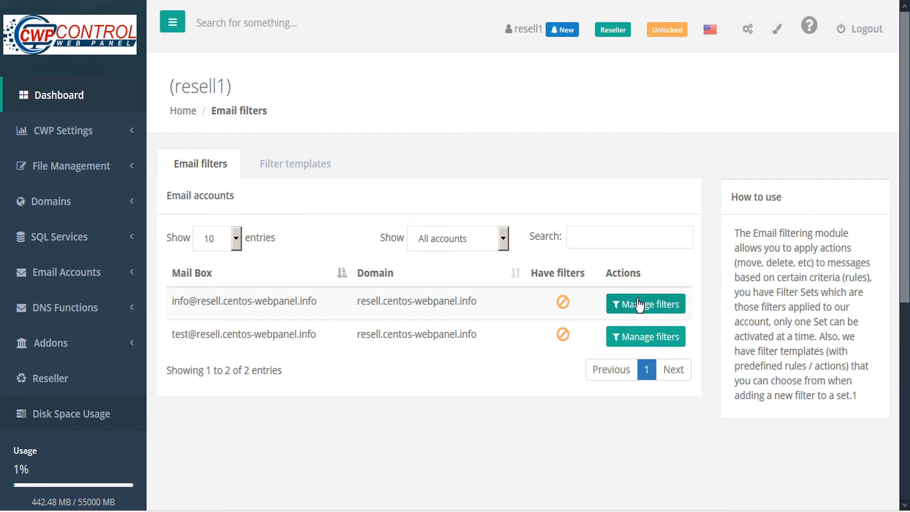
click(634, 311)
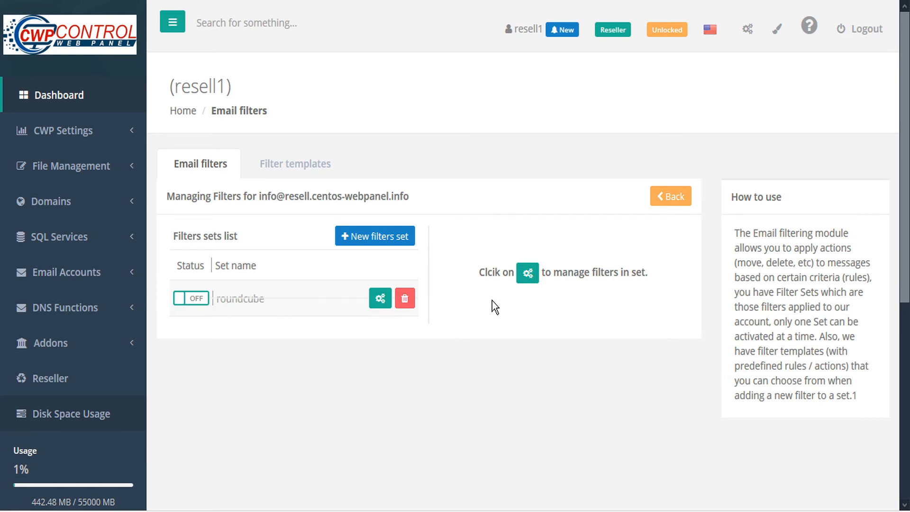
click(386, 242)
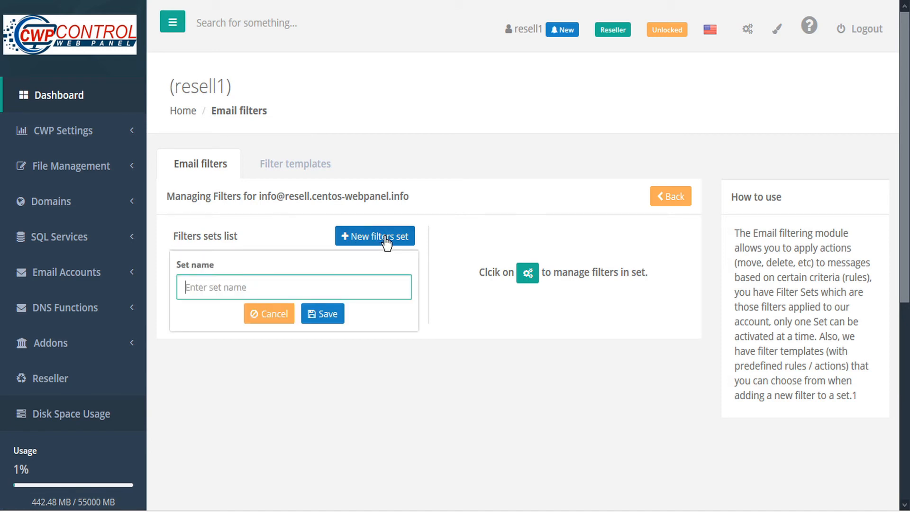
text(Spam & Junk)
click(333, 316)
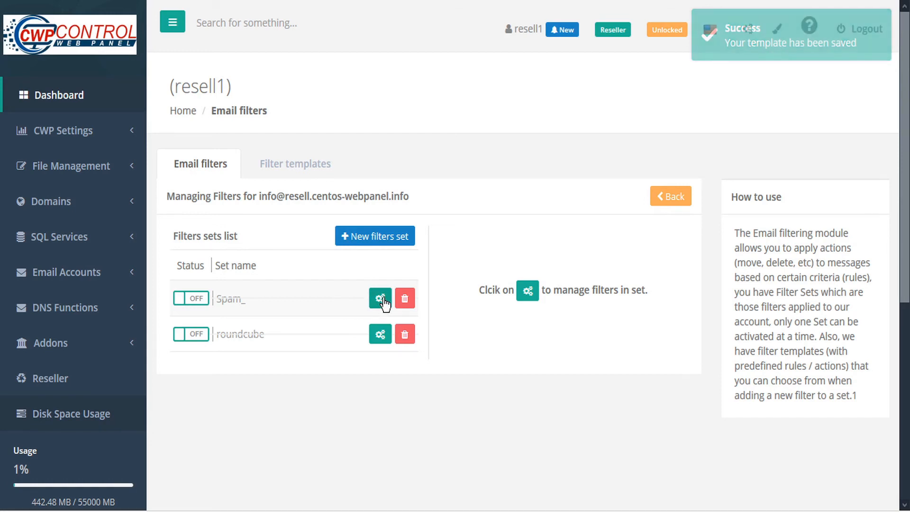
Add a filter to the new set from the Spam Filter template and save it
click(383, 299)
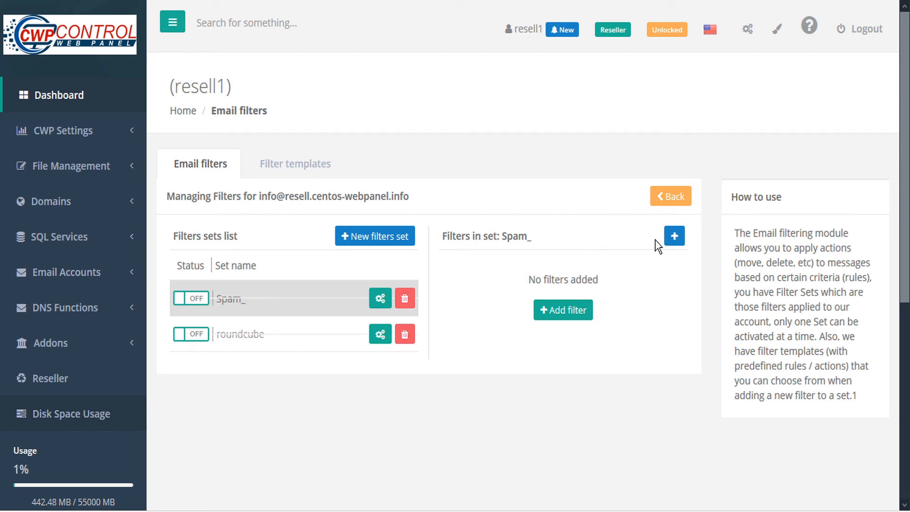
click(675, 238)
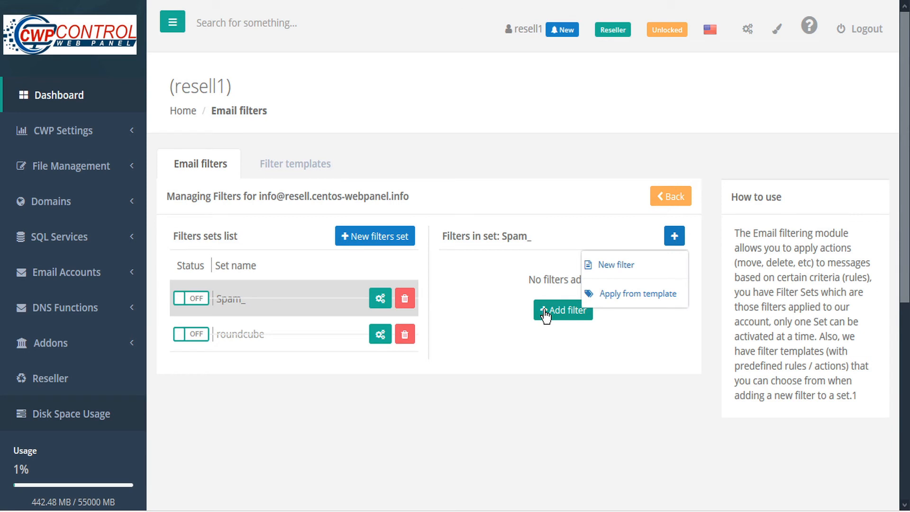
click(648, 294)
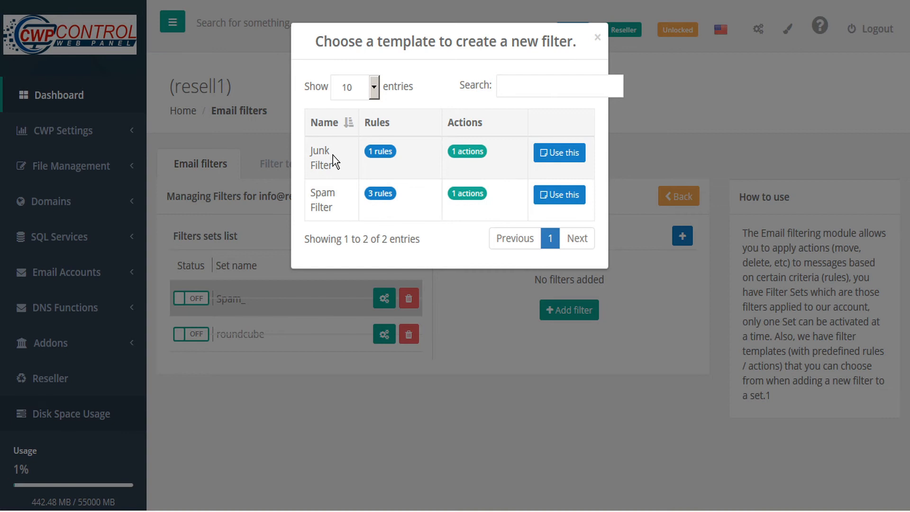
click(559, 199)
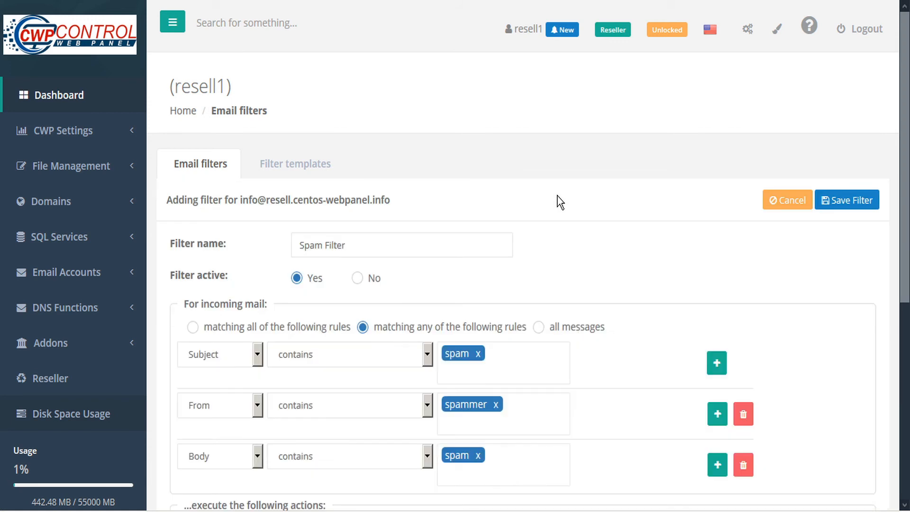
scroll(558, 195, down, 6)
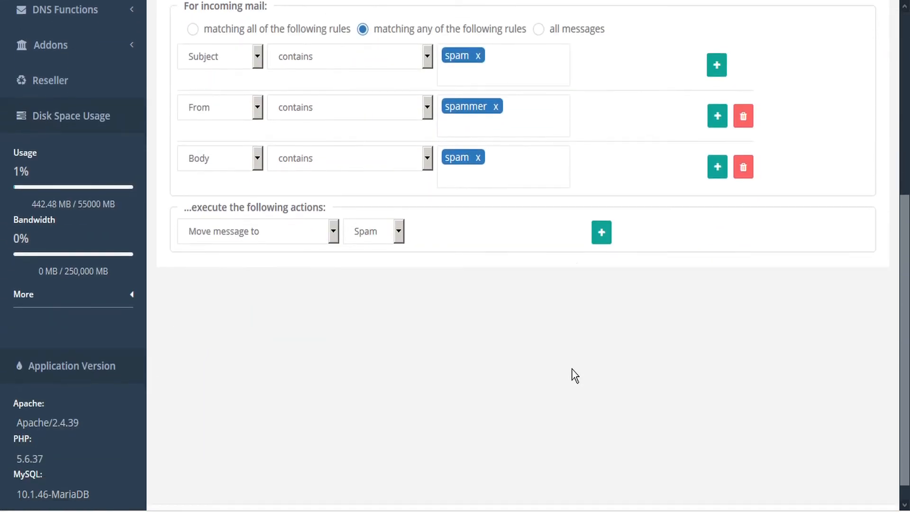
scroll(516, 294, up, 4)
scroll(516, 289, up, 3)
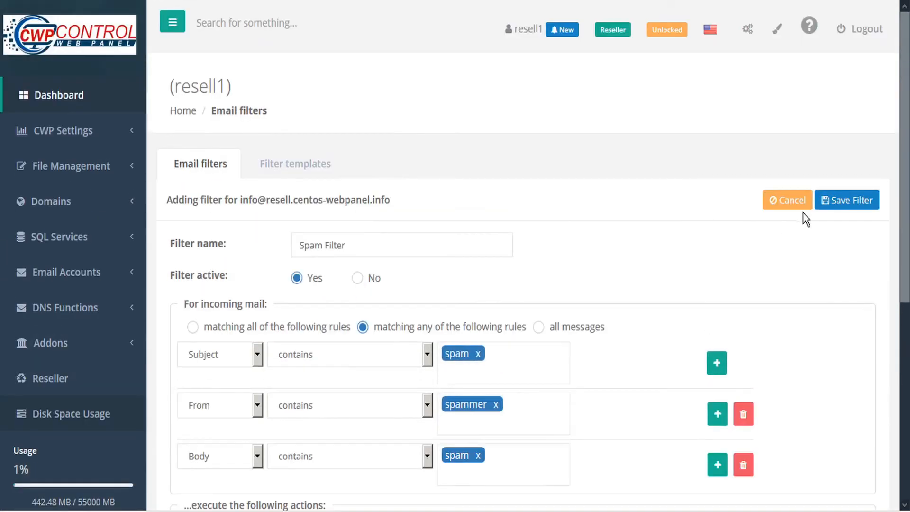
click(851, 201)
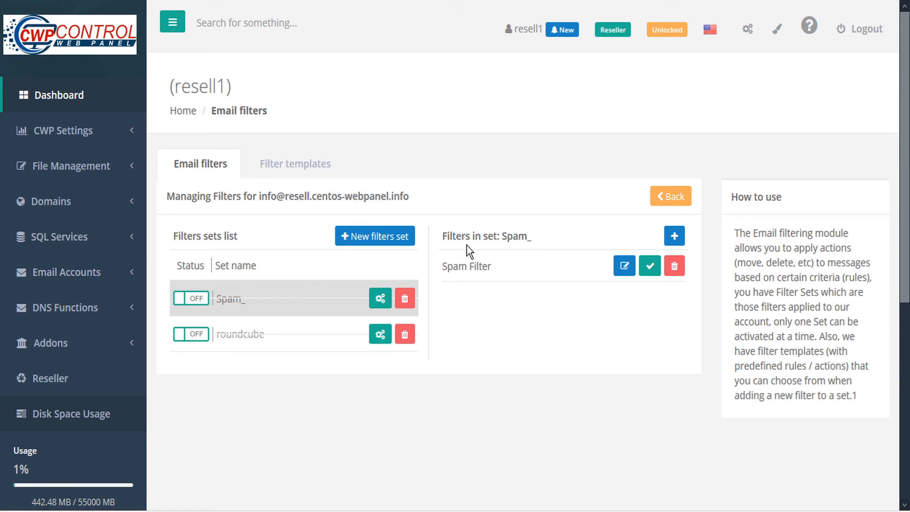
Add a second filter to the set from the Junk Filter template and save it
click(674, 237)
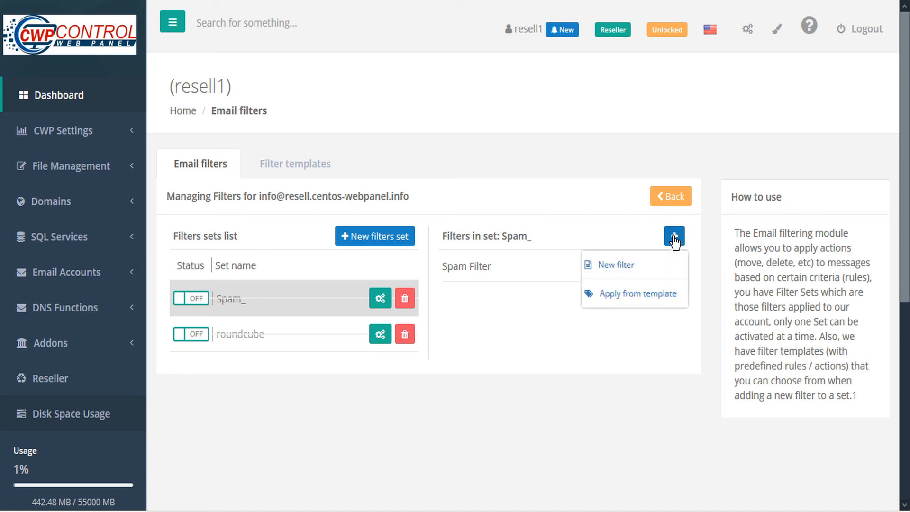
click(654, 293)
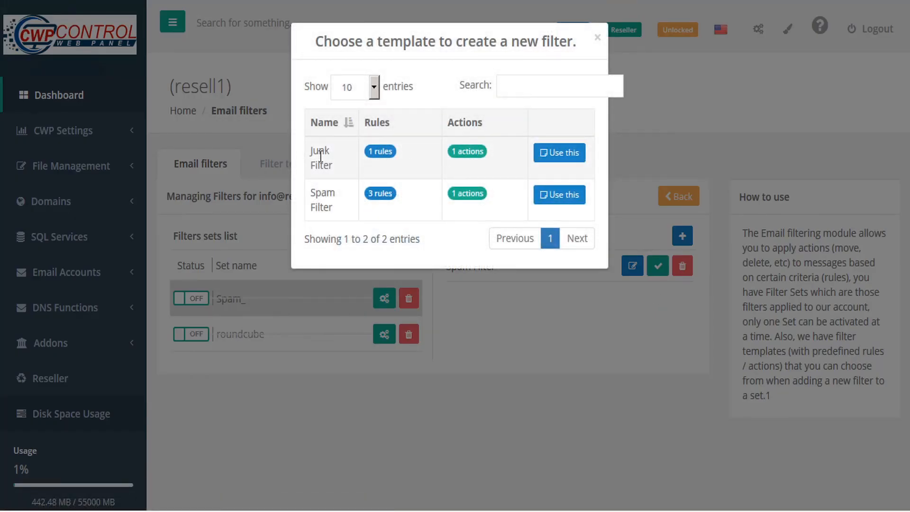
click(561, 158)
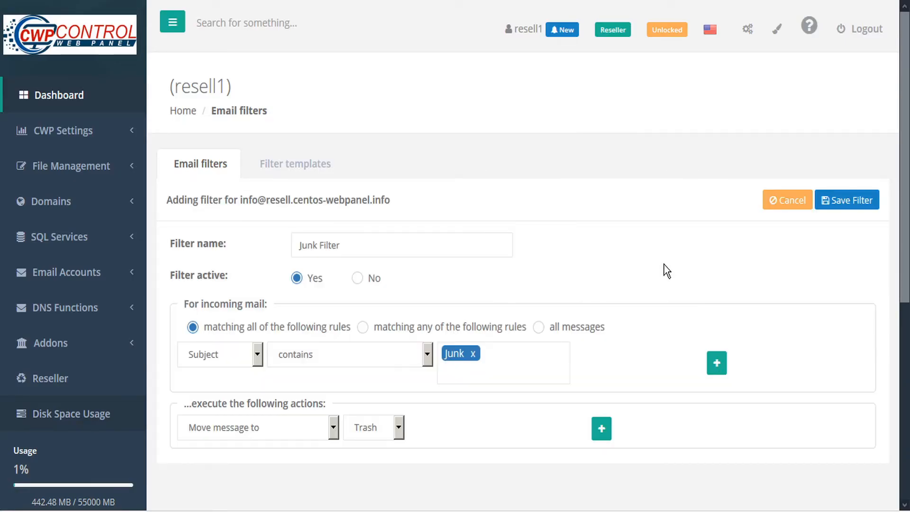
click(849, 201)
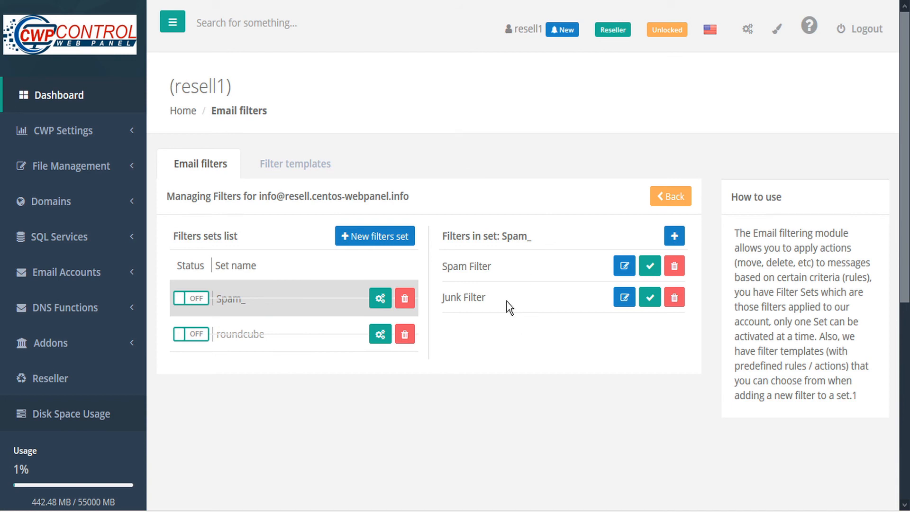
Activate the Spam_ filters set, switch to the roundcube set, and make Spam_ the active set again
click(195, 298)
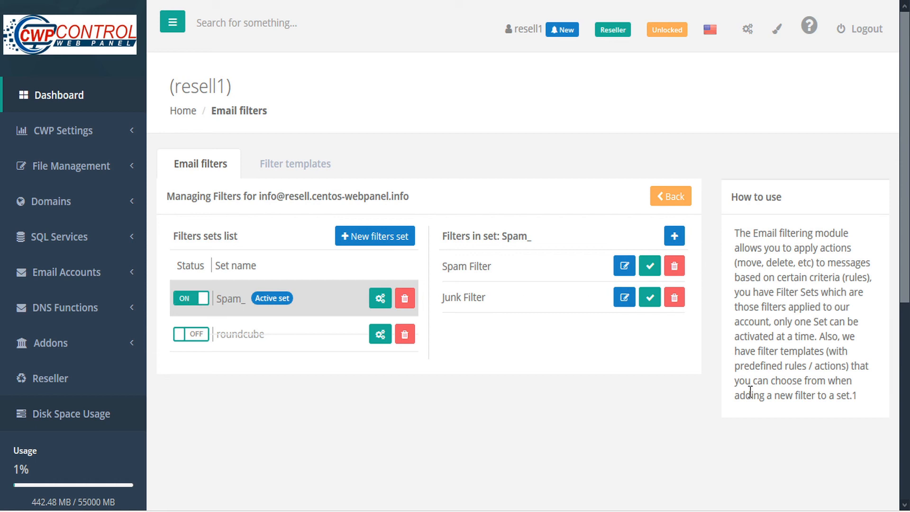
click(194, 335)
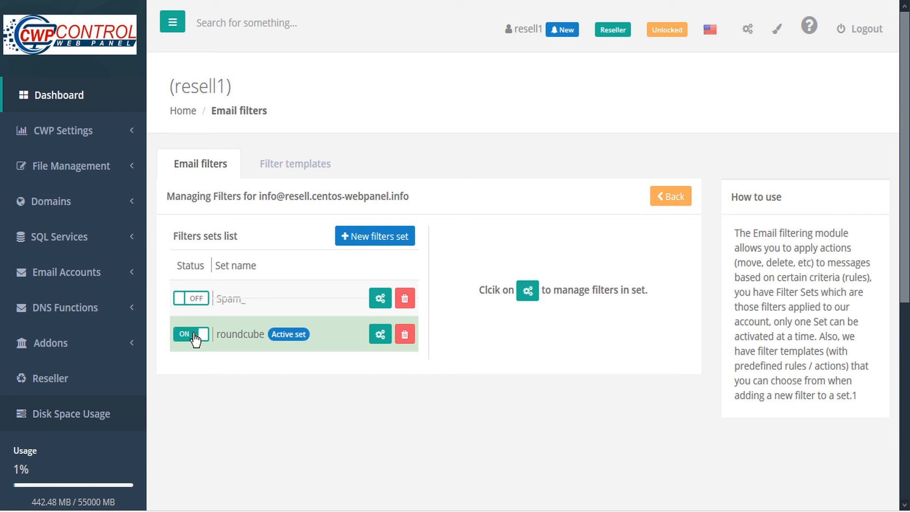
click(197, 300)
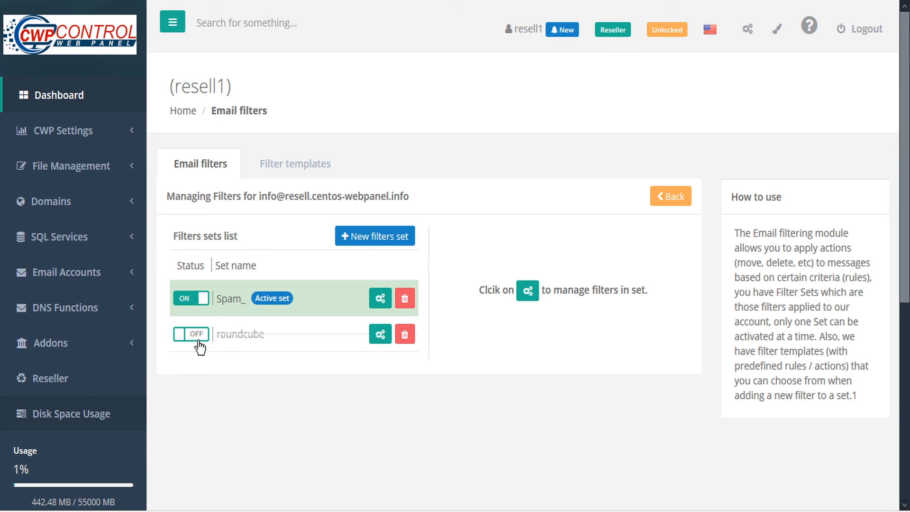
Return to the email accounts list and reload it to check whether the info mailbox has filters
click(670, 195)
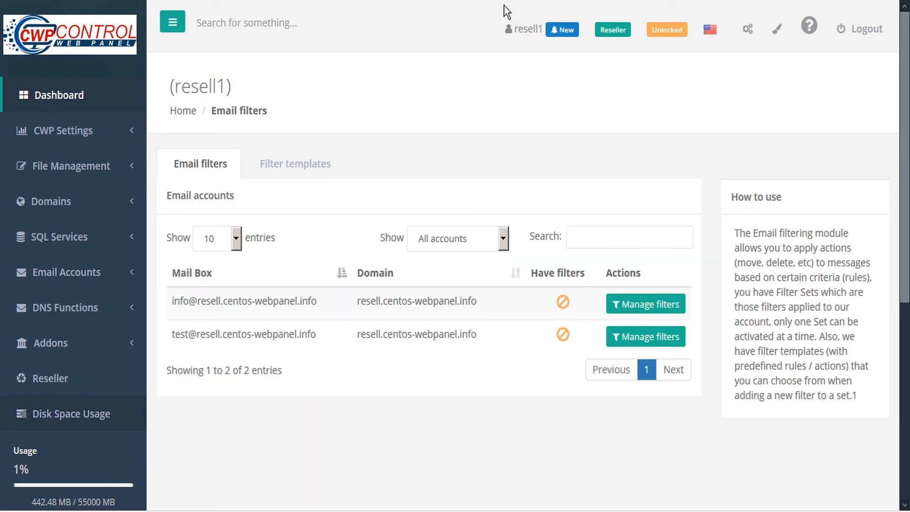
key(F5)
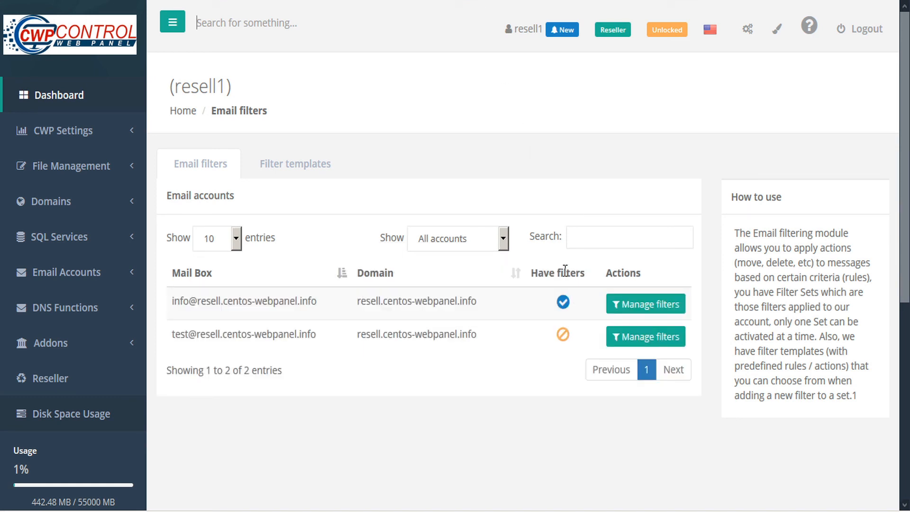
mouse_move(564, 302)
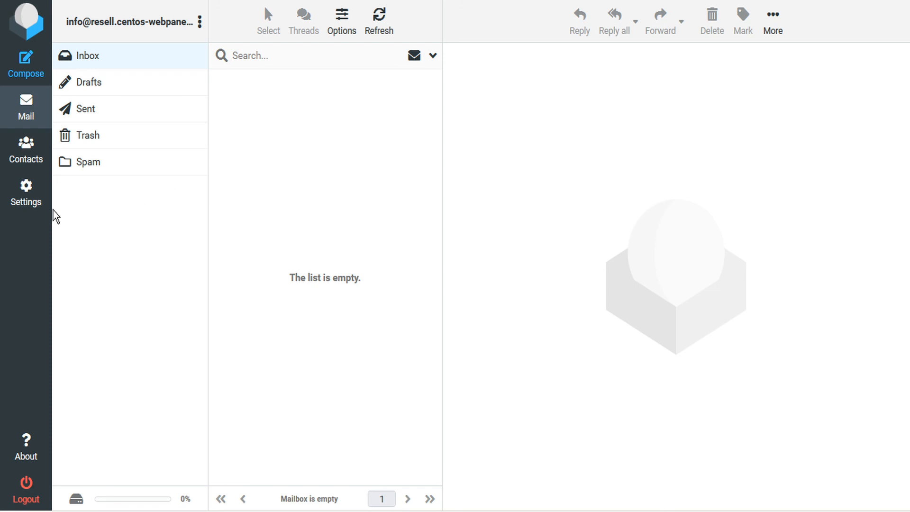
In the filter settings of Roundcube webmail, start a filter named Bulk Filter with the scope set to matching any of the following rules
click(27, 203)
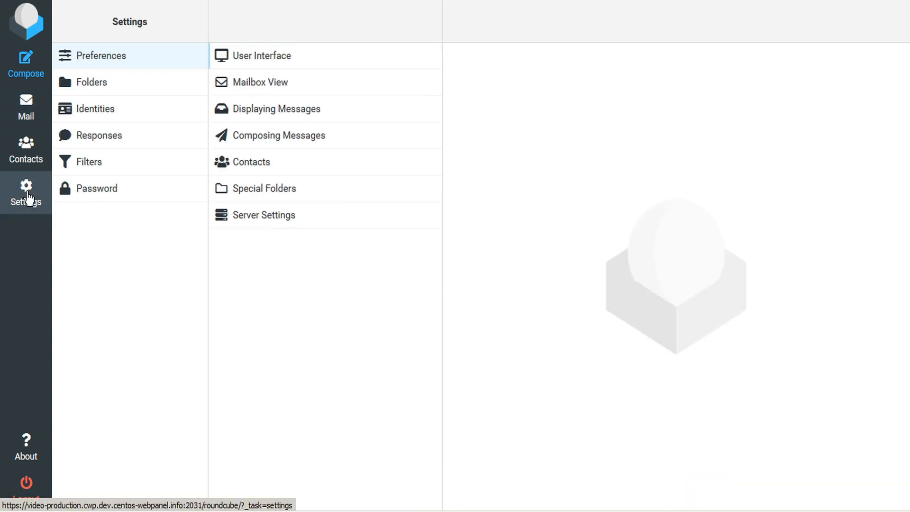
click(83, 163)
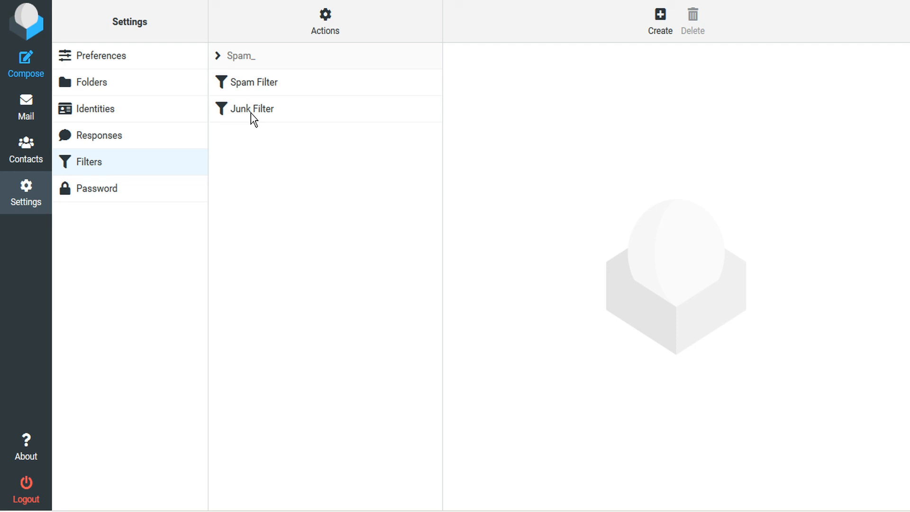
click(660, 22)
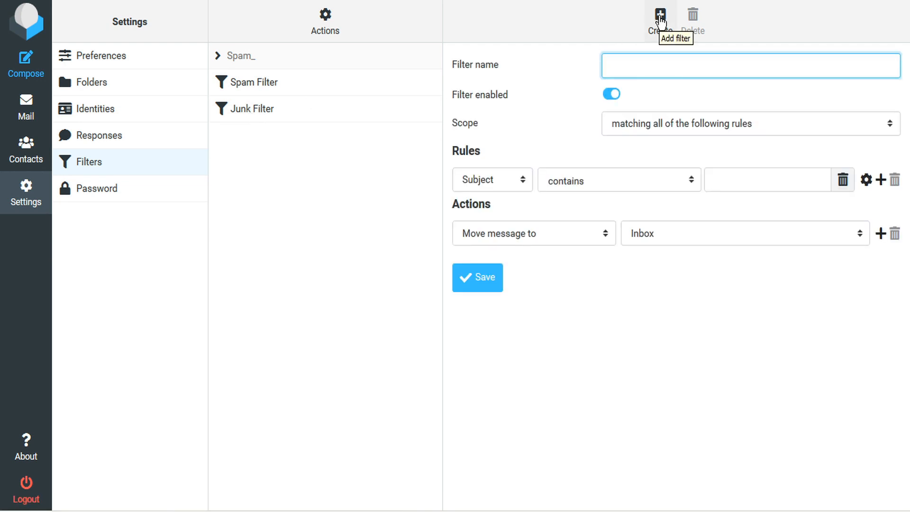
click(635, 66)
text(B)
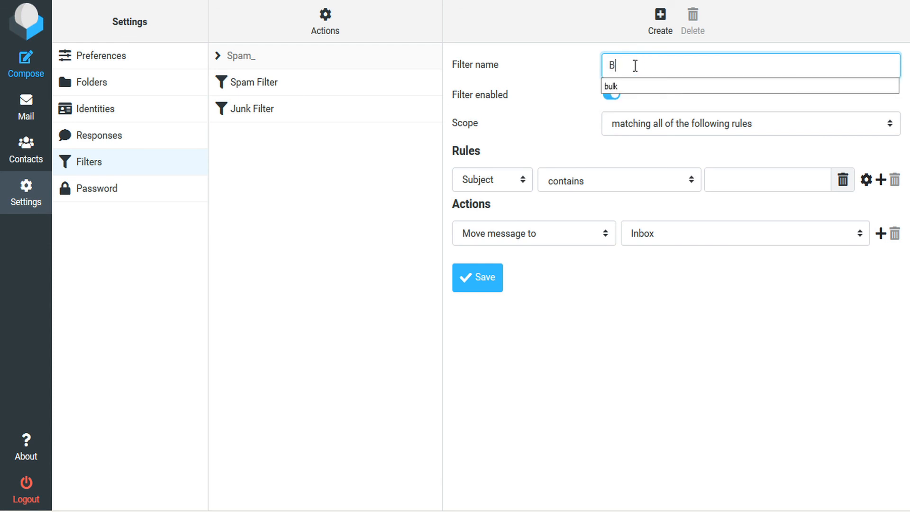
text(ulk Filter)
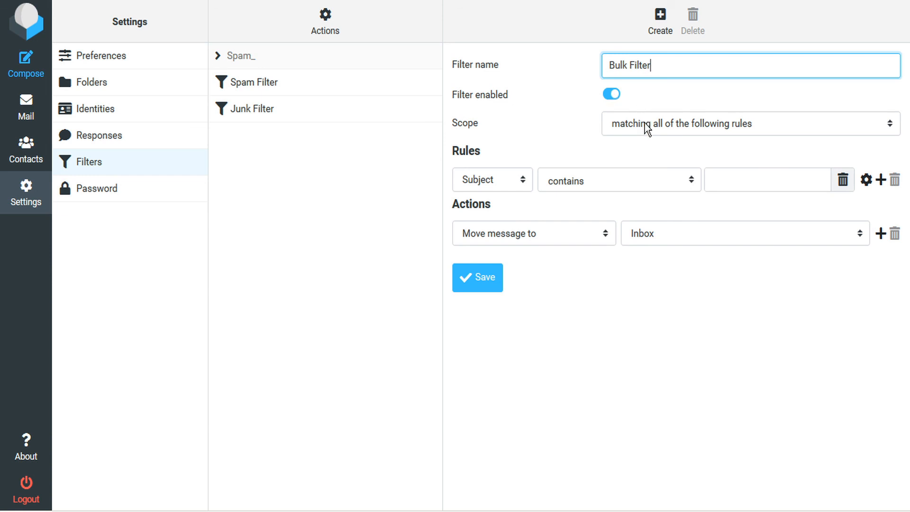
click(655, 127)
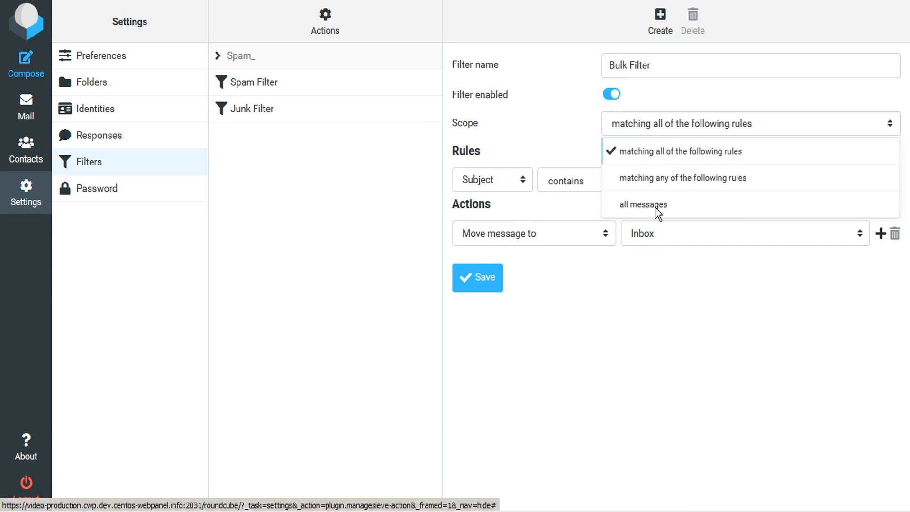
click(664, 181)
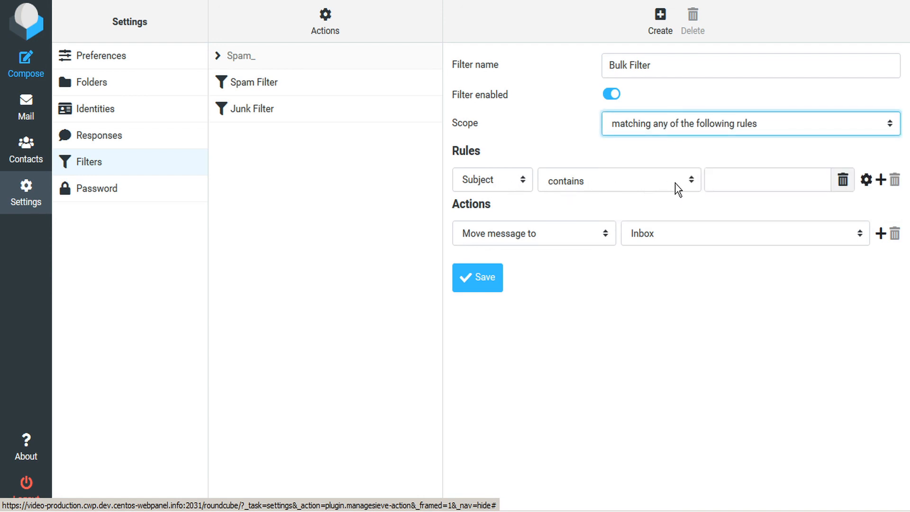
Set the rule to match subjects containing "bulk", choose Trash as the folder to move messages to, and save the filter
click(743, 180)
text(bulk)
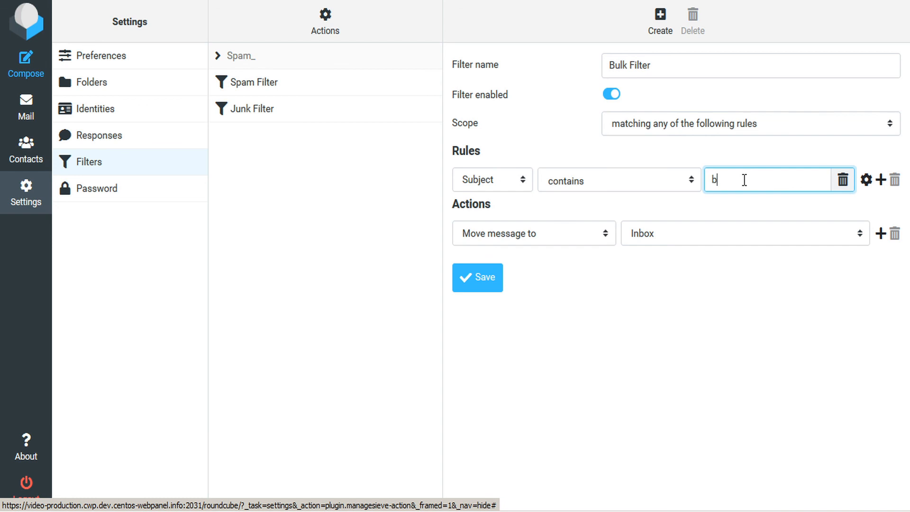
click(740, 199)
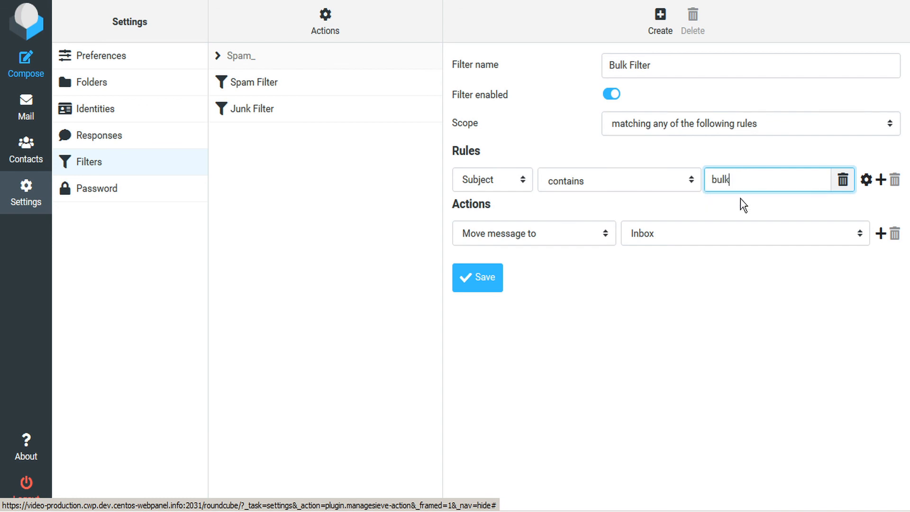
click(668, 237)
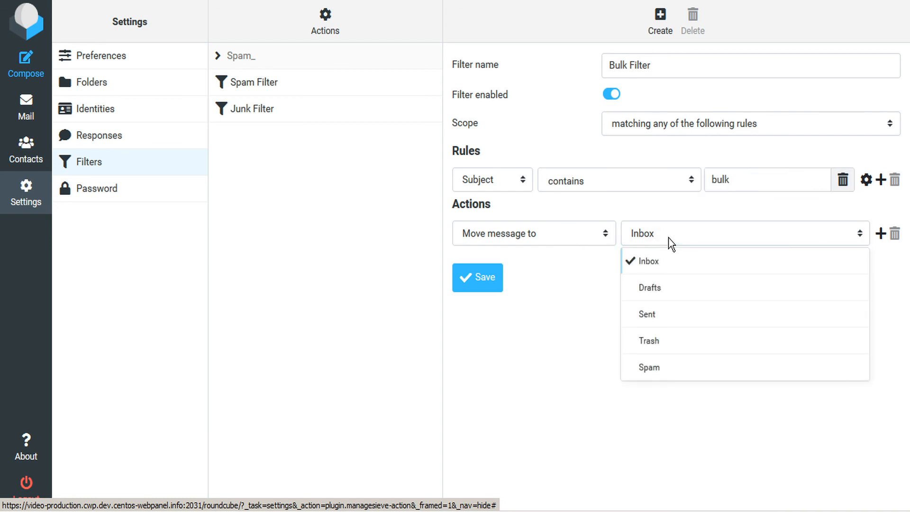
click(659, 345)
click(486, 285)
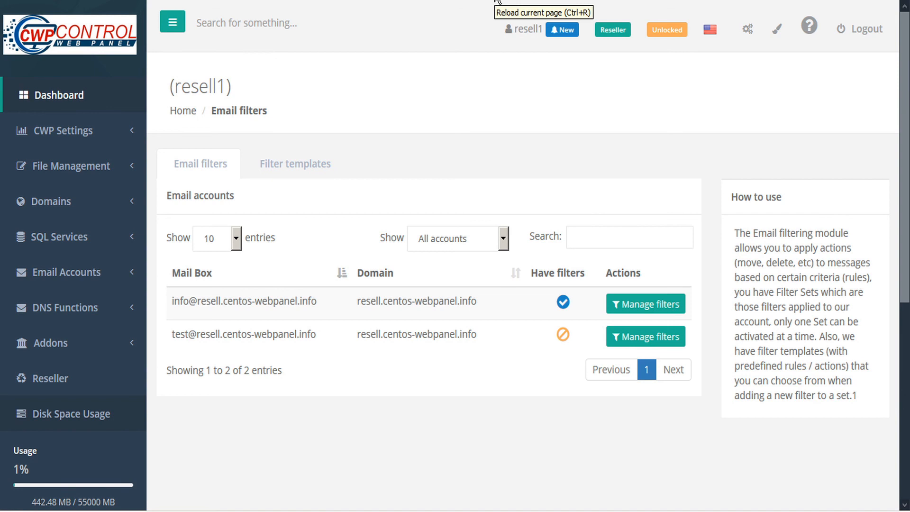
In the CWP email filters, check the info mailbox's applied filters and open the Spam_ set to view its filters
mouse_move(562, 302)
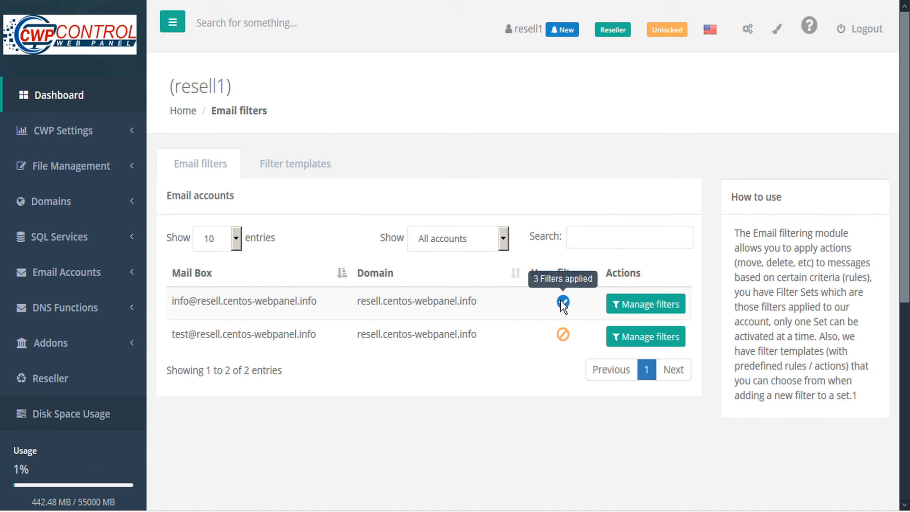
click(642, 305)
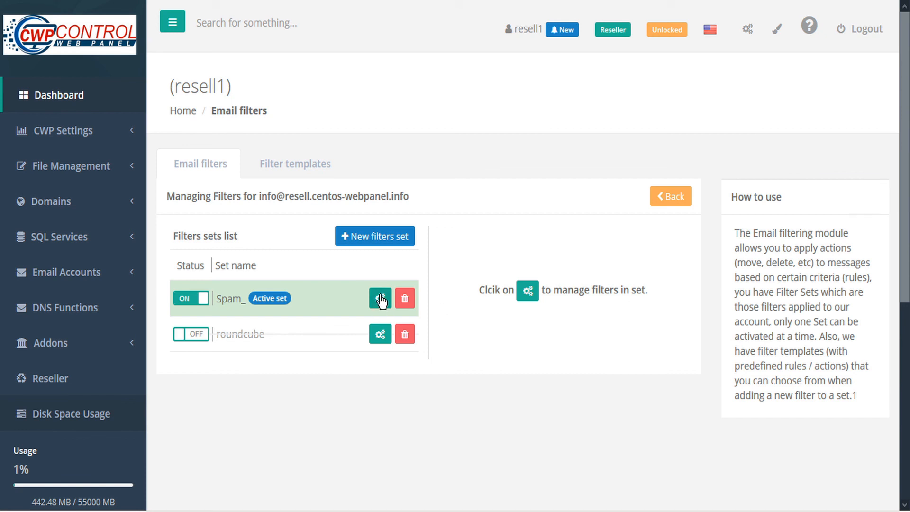
click(380, 299)
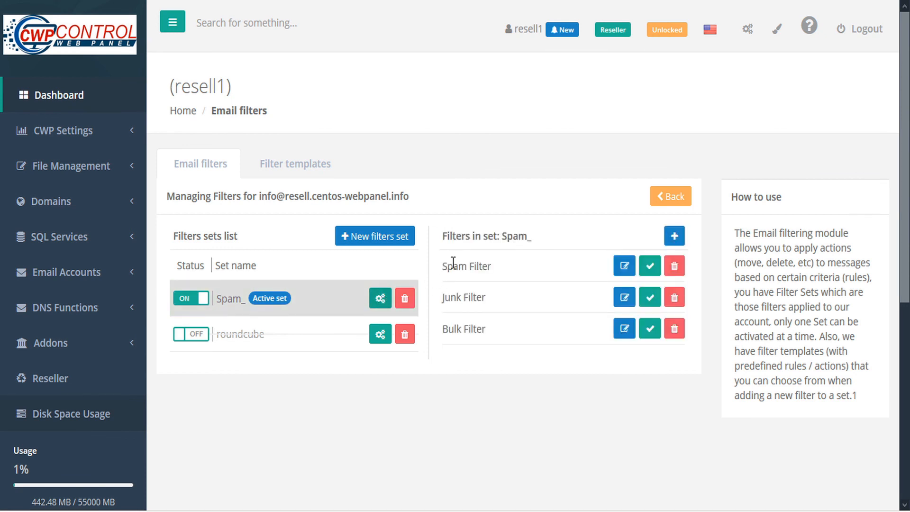